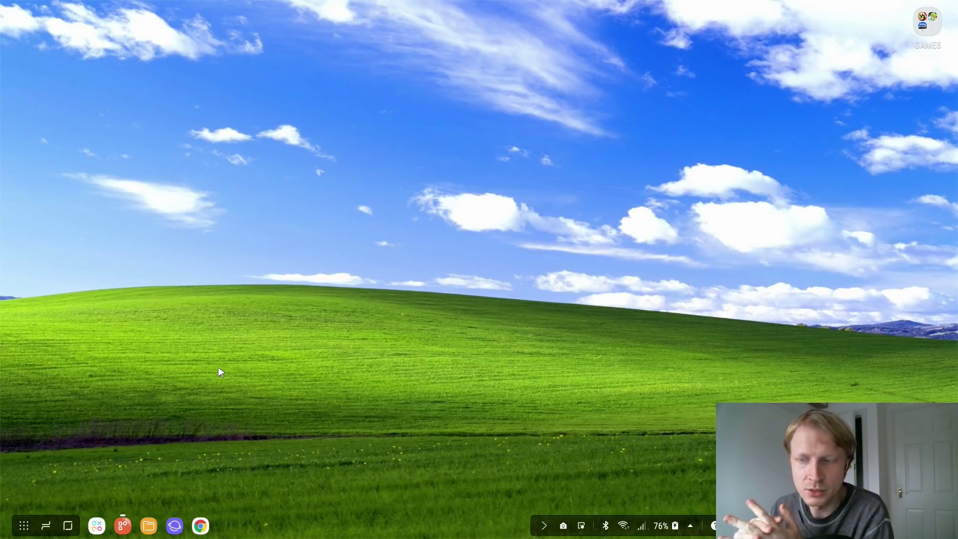
# Step: Search the Play Store for 'linux on dex', confirm it shows Open, and close the store
pyautogui.click(23, 526)
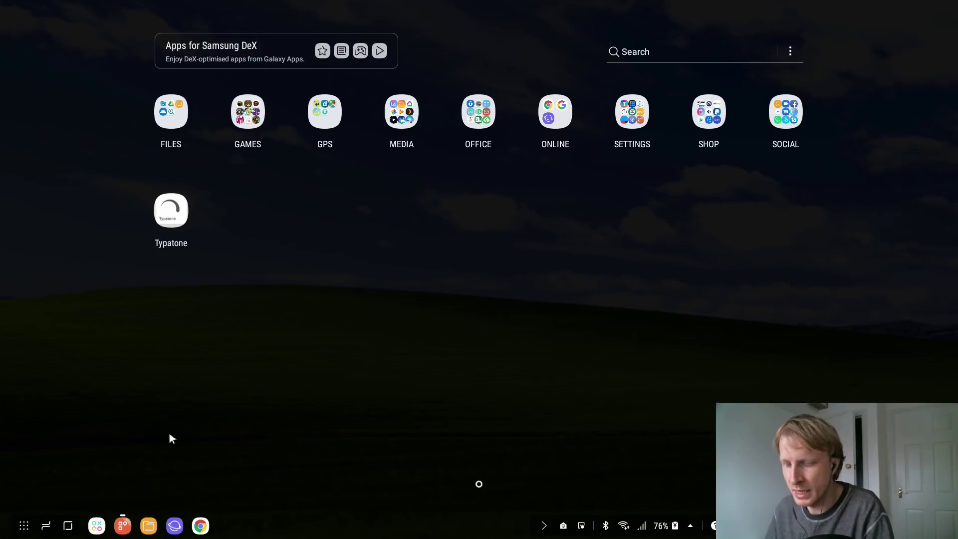
pyautogui.write('st')
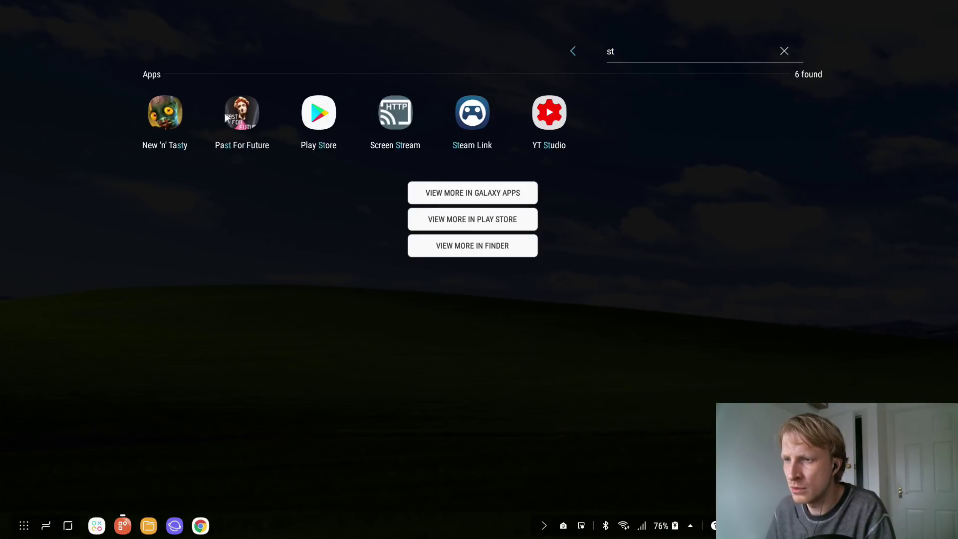
pyautogui.click(318, 111)
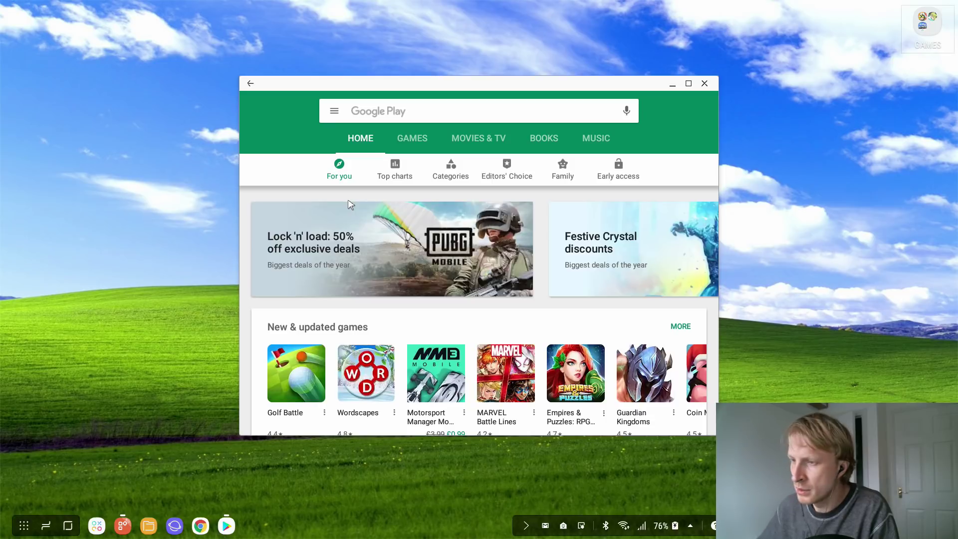
pyautogui.click(406, 111)
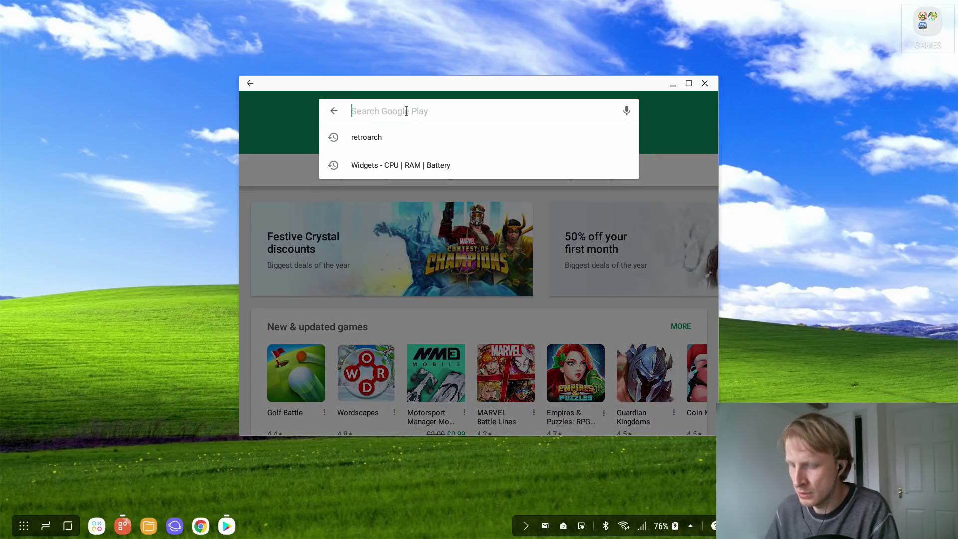
pyautogui.write('linux on dex')
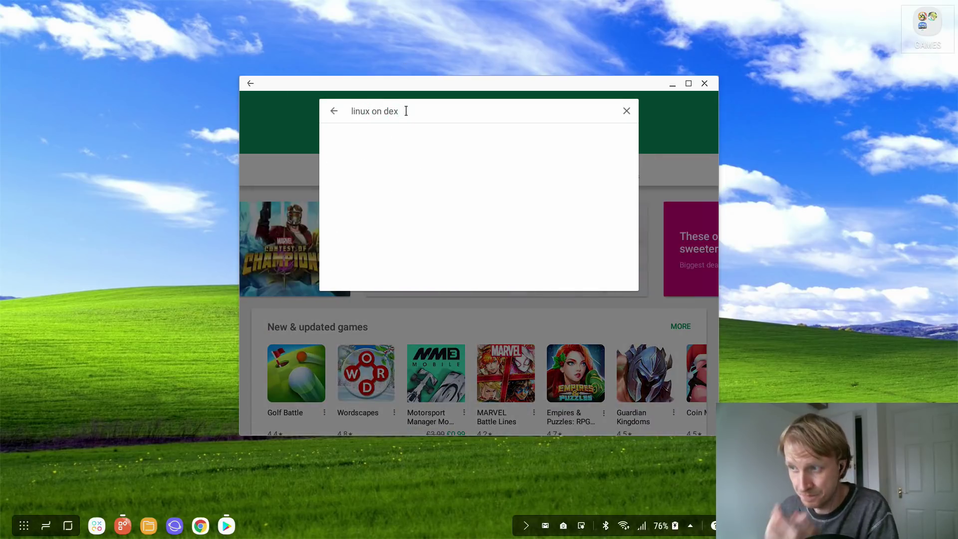
pyautogui.press('Return')
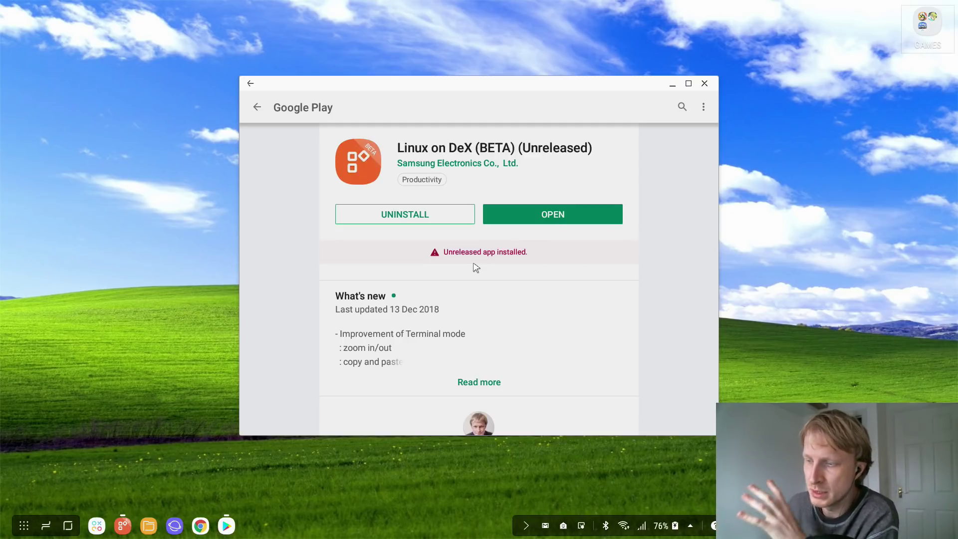
pyautogui.click(704, 84)
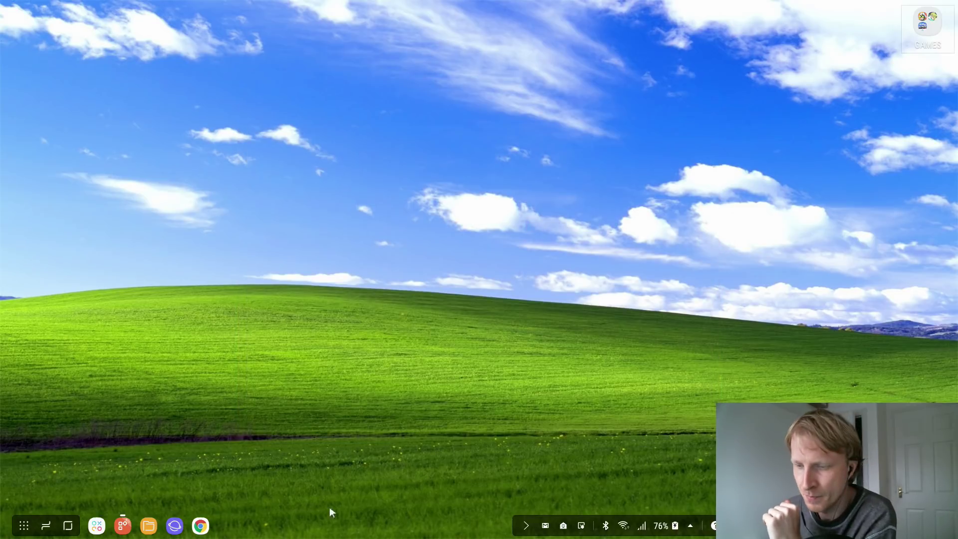
# Step: Launch Linux on DeX, add a new container via Download from Server, and accept the Wi-Fi warning
pyautogui.click(123, 525)
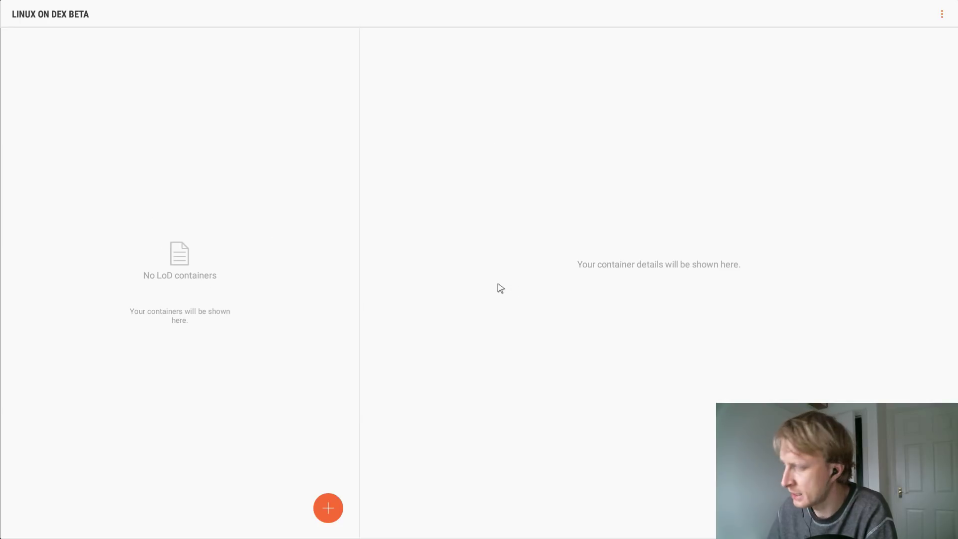
pyautogui.click(329, 508)
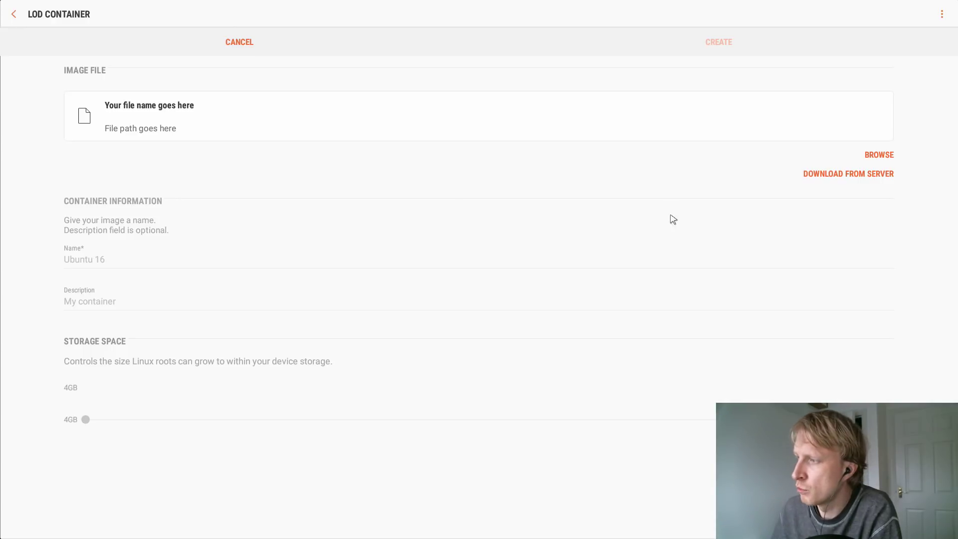
pyautogui.click(845, 176)
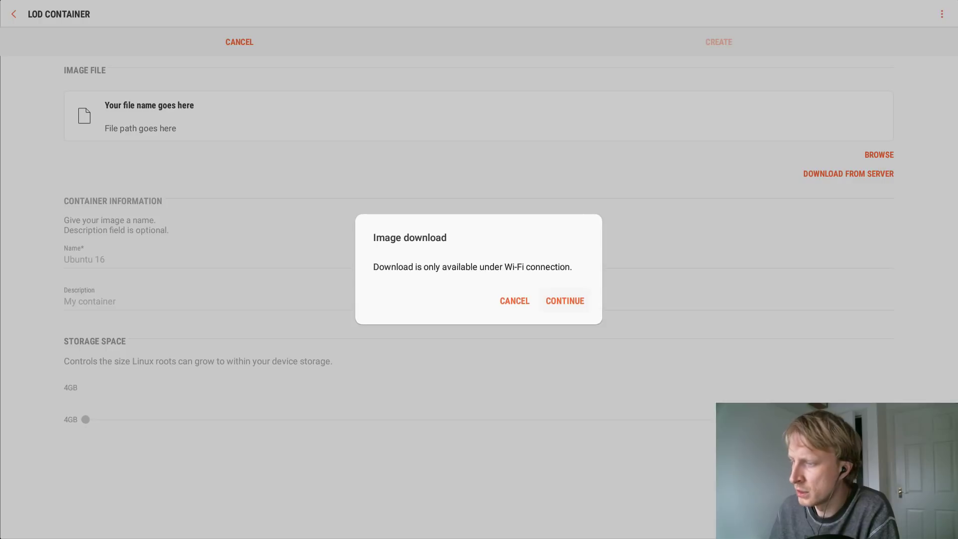
pyautogui.click(568, 301)
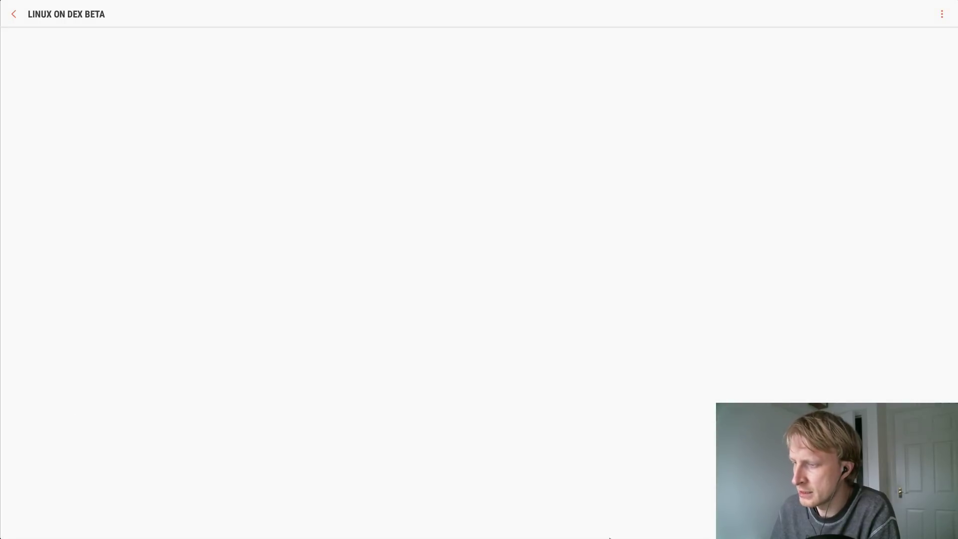
pyautogui.press('super')
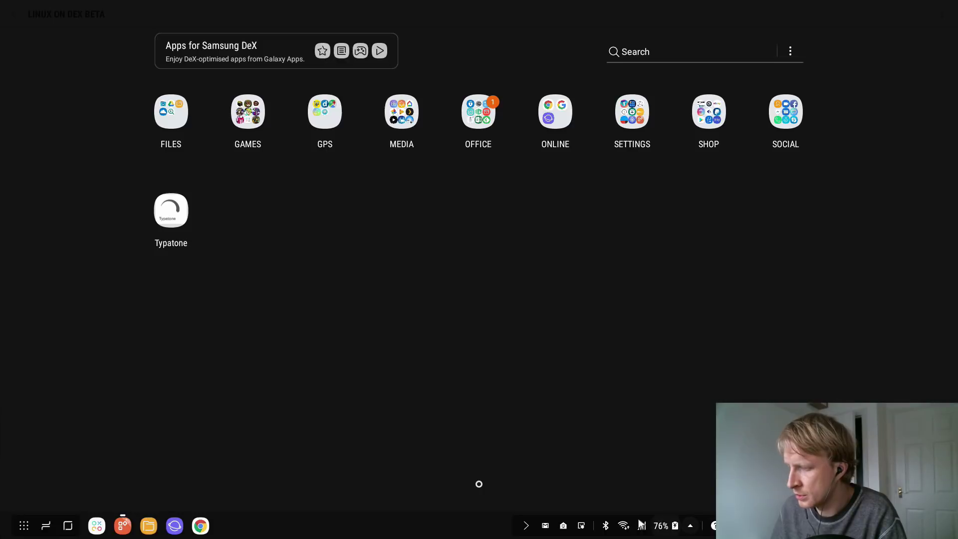
# Step: Scroll the Linux on DeX Beta page and highlight the supported-devices note in the first bullet
pyautogui.click(96, 526)
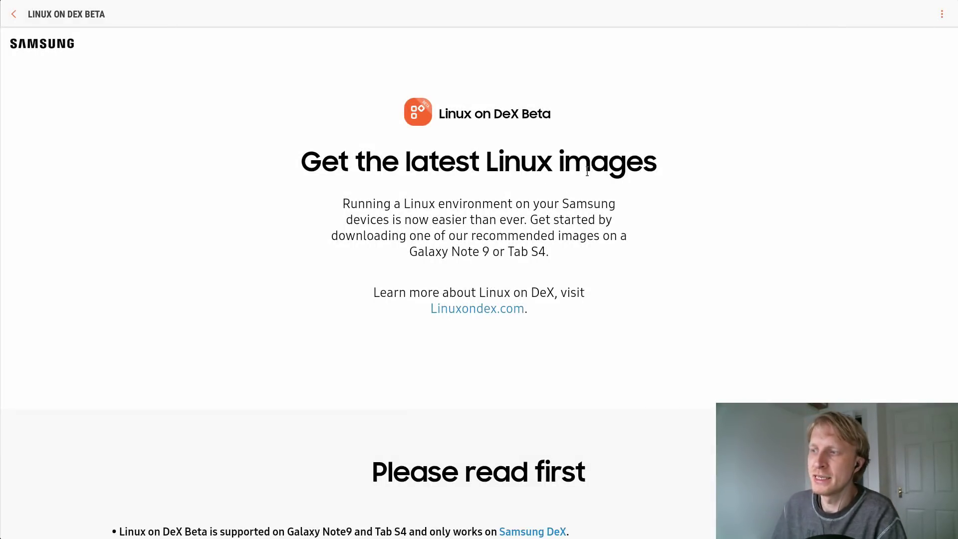
pyautogui.scroll(-3, 574, 177)
pyautogui.scroll(-2, 503, 136)
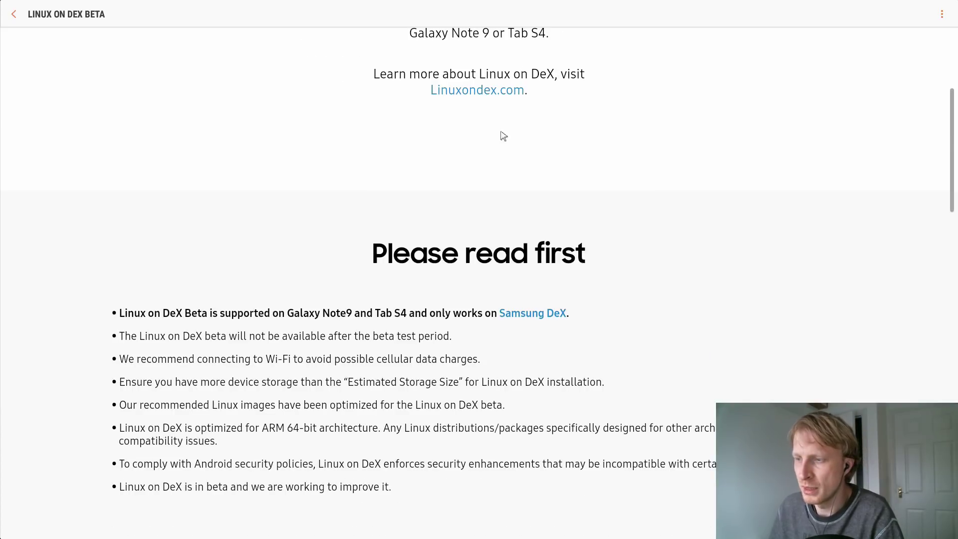
pyautogui.scroll(-3, 504, 136)
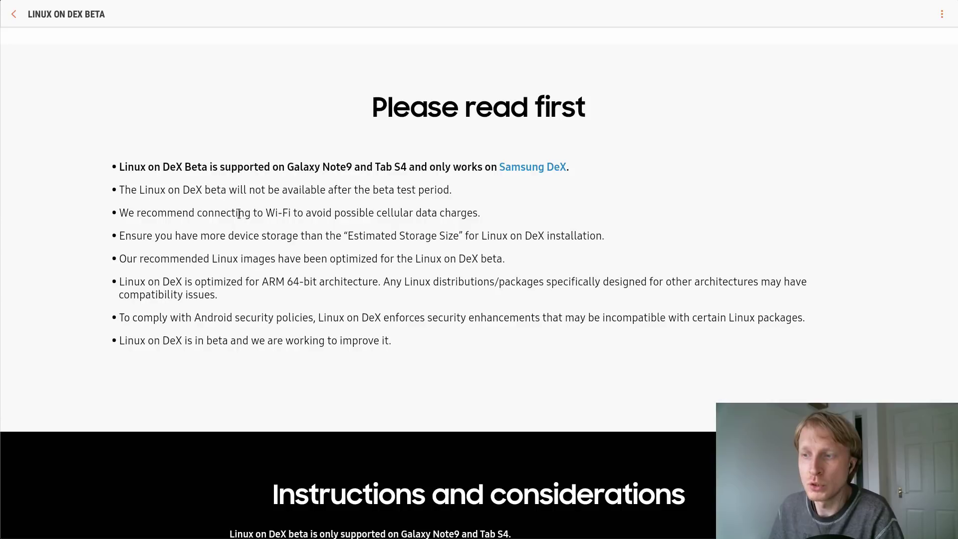
pyautogui.scroll(-1, 396, 248)
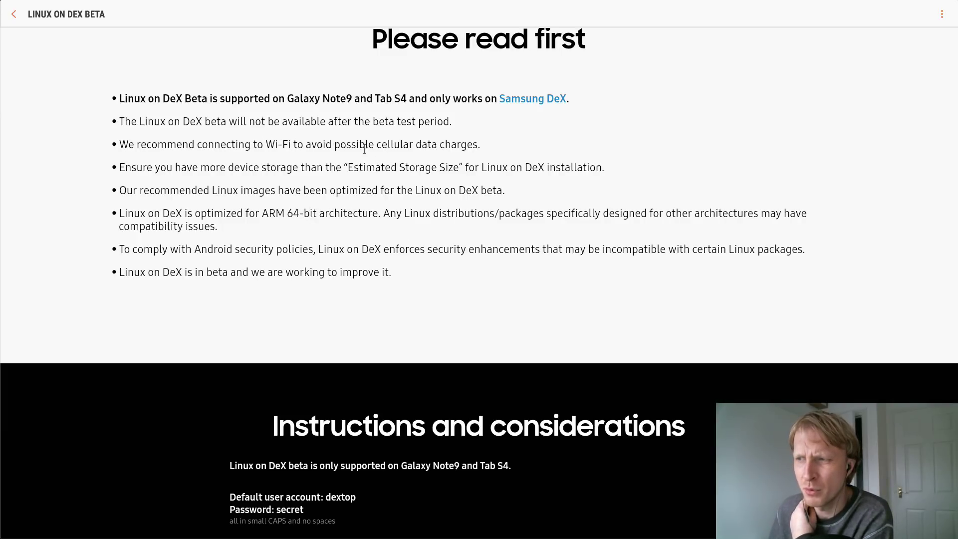
pyautogui.moveTo(148, 99); pyautogui.dragTo(448, 99)
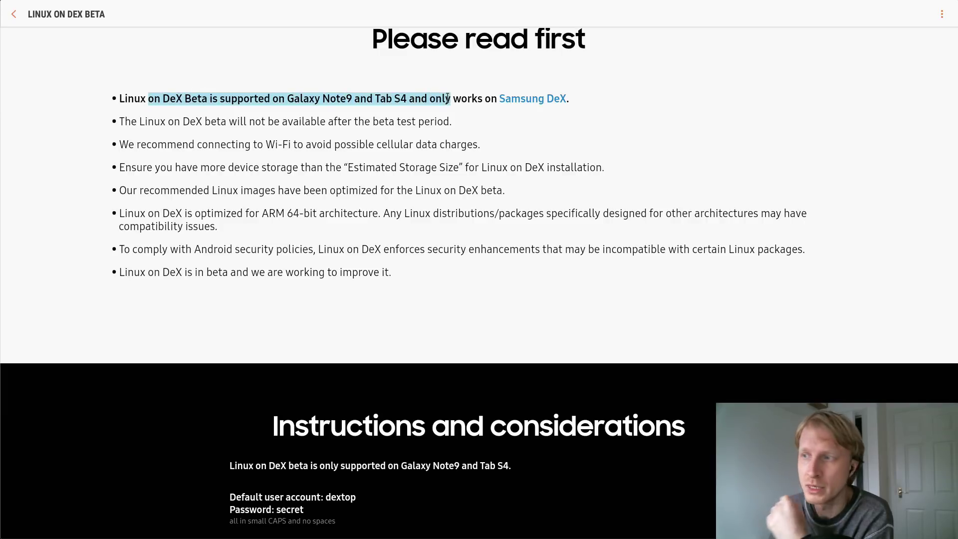
# Step: Scroll to the Ubuntu 16.04 image entry and highlight its 3.6Gb size and ubuntu16_v015 version
pyautogui.scroll(-6, 436, 137)
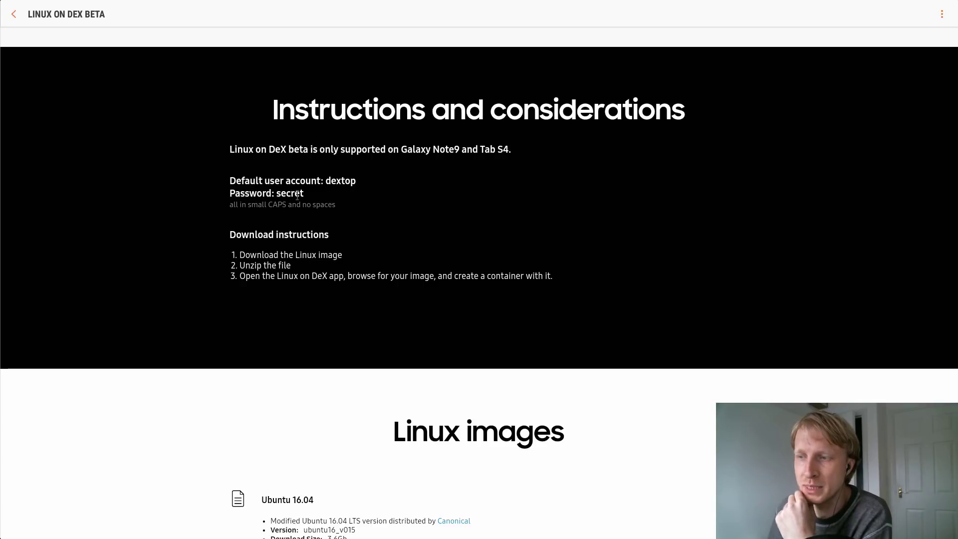
pyautogui.scroll(-1, 313, 284)
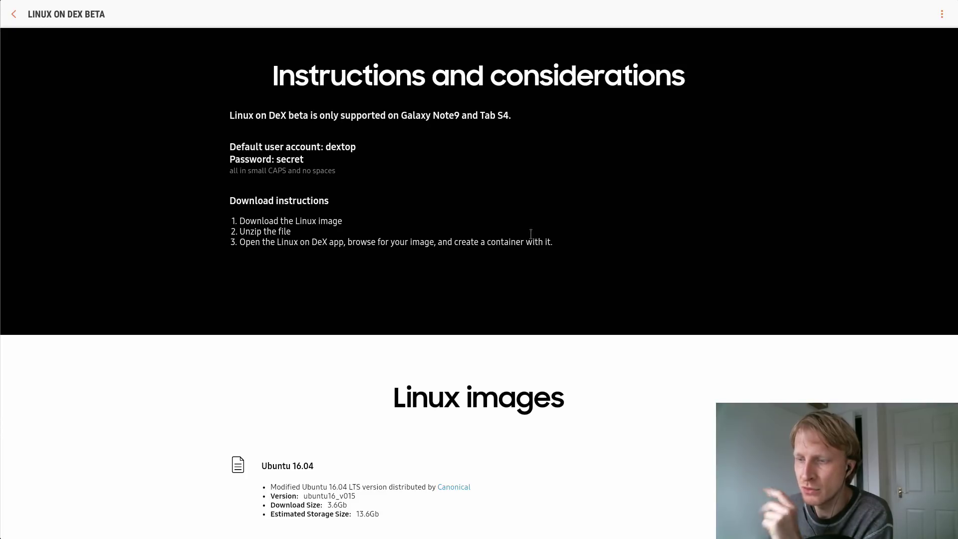
pyautogui.scroll(-4, 531, 233)
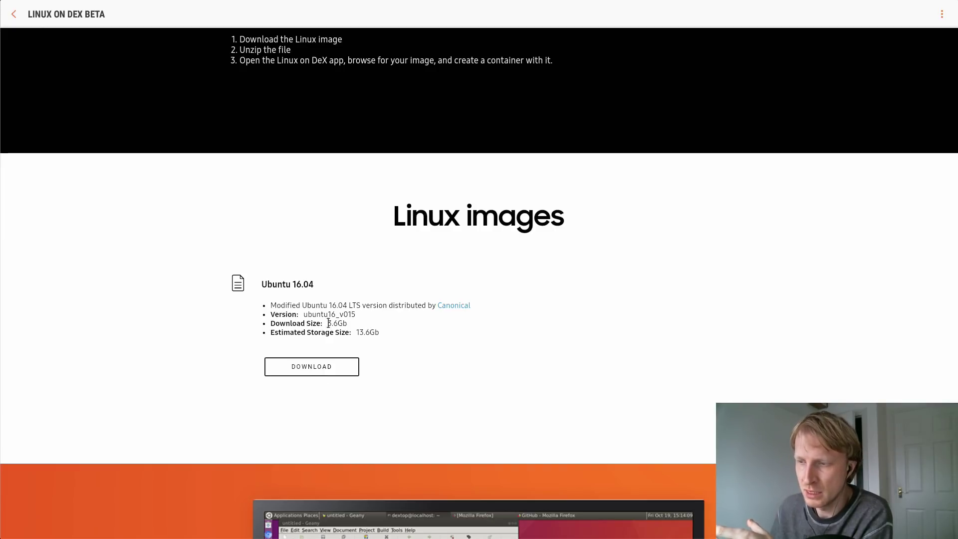
pyautogui.moveTo(328, 323); pyautogui.dragTo(352, 325)
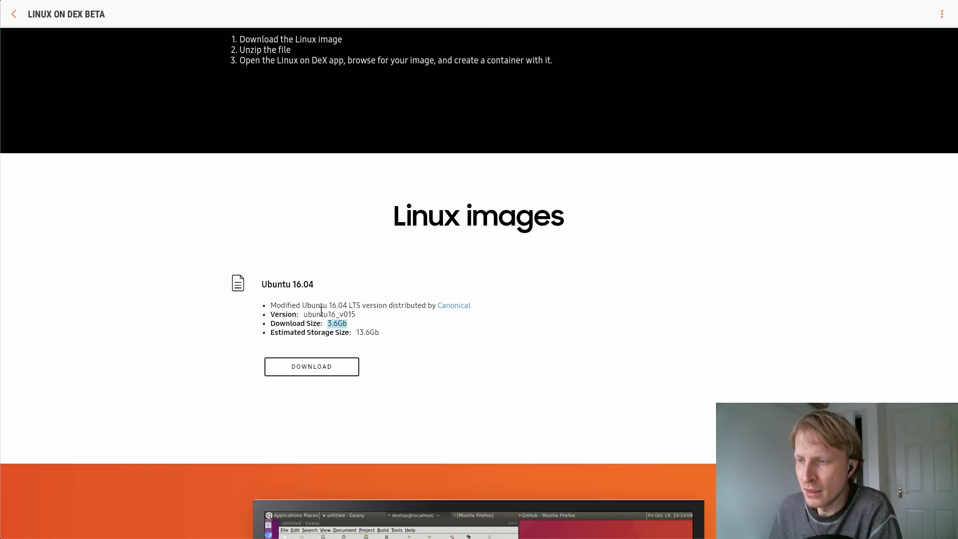
pyautogui.moveTo(304, 314); pyautogui.dragTo(357, 318)
pyautogui.click(357, 318)
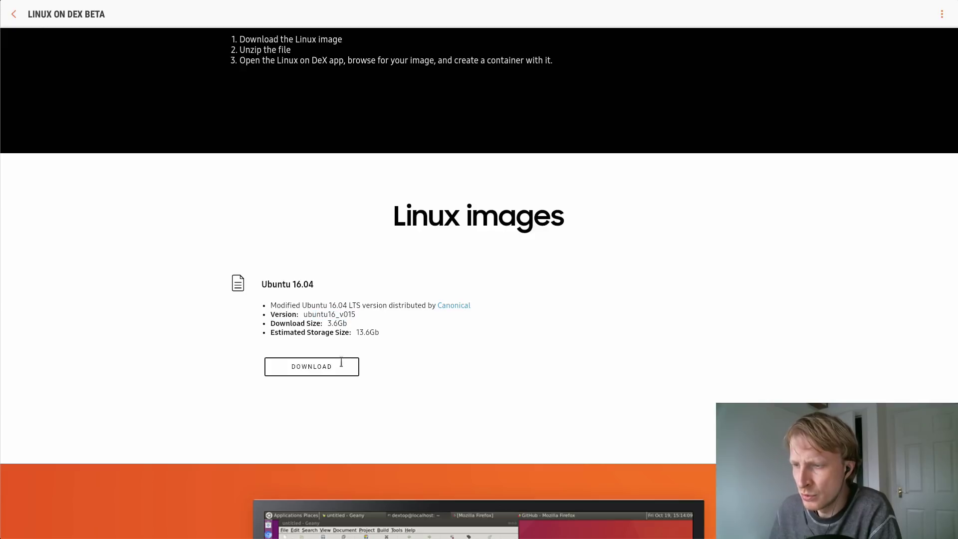
pyautogui.press('super')
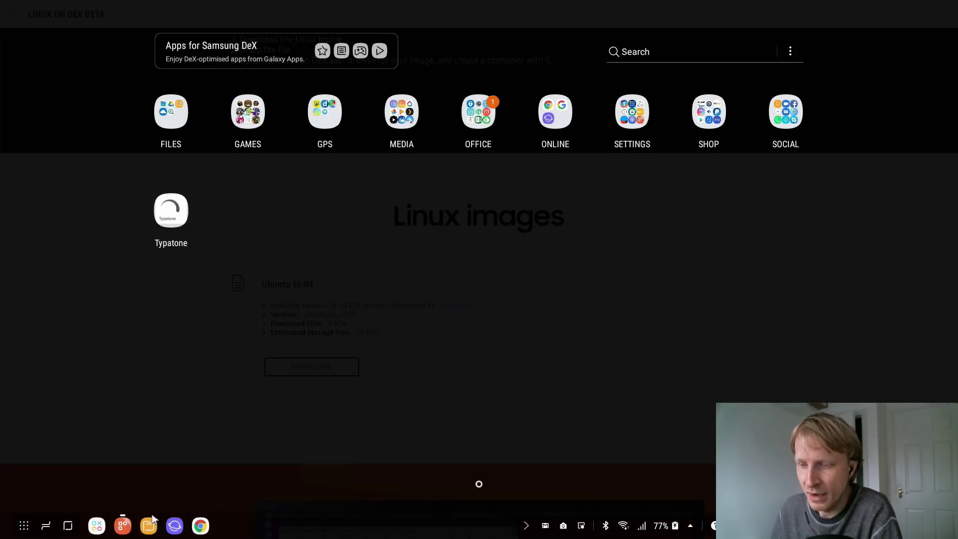
pyautogui.click(148, 524)
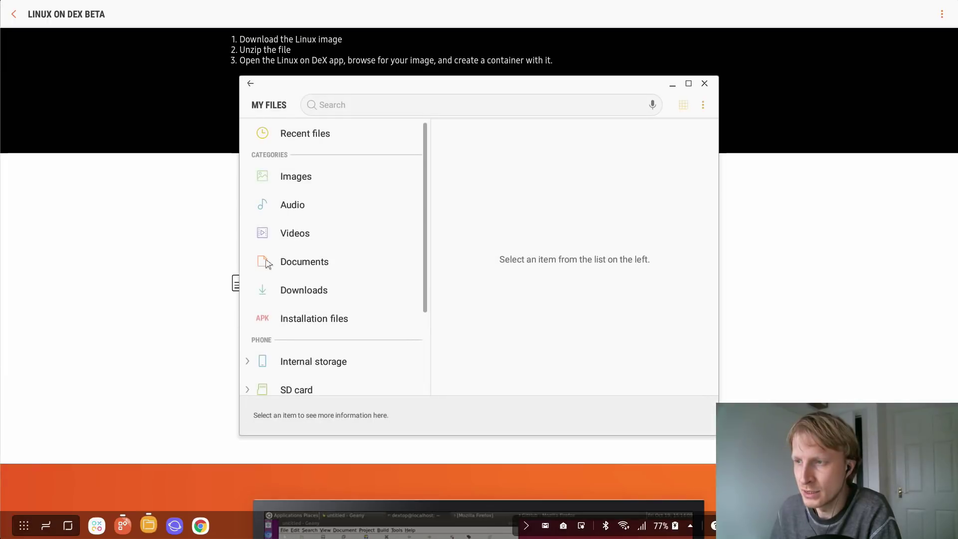
pyautogui.click(307, 363)
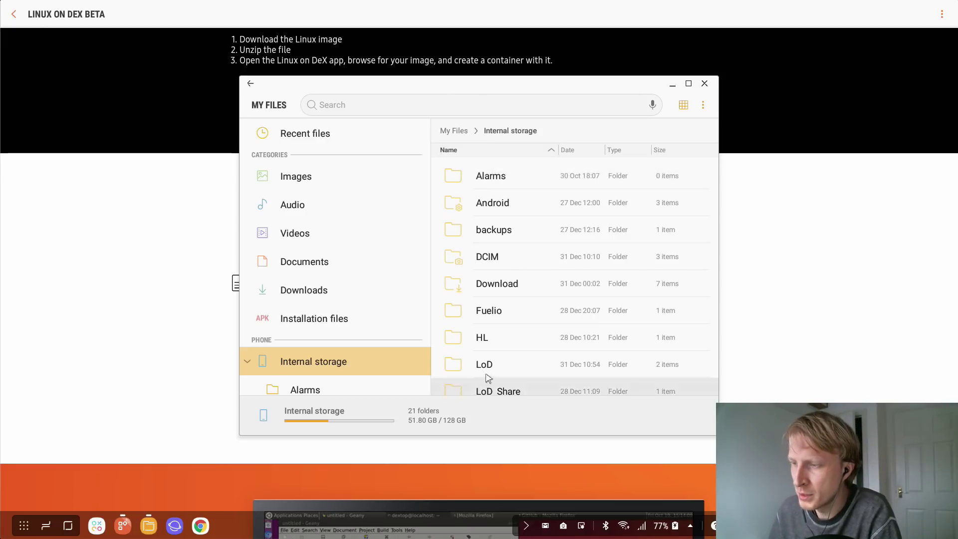
pyautogui.scroll(-1, 496, 359)
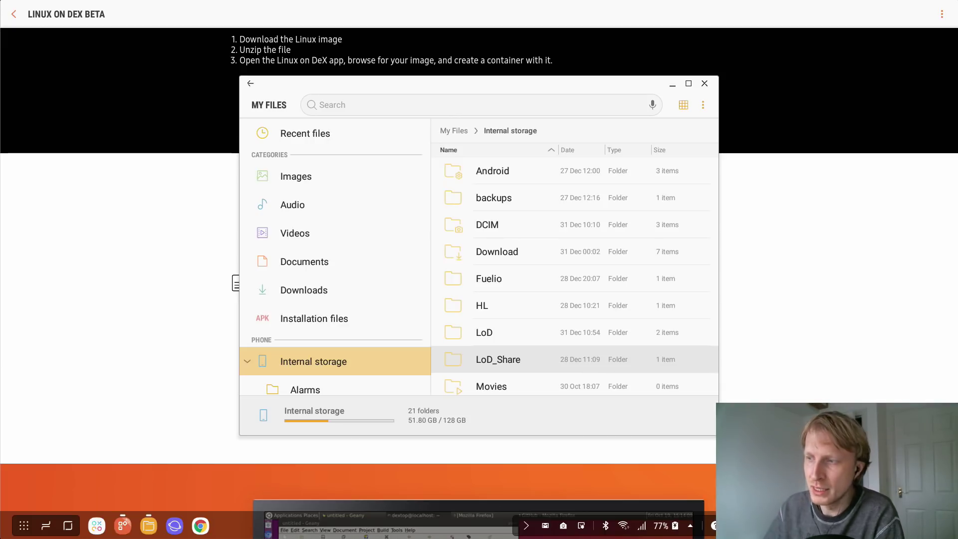
pyautogui.doubleClick(490, 334)
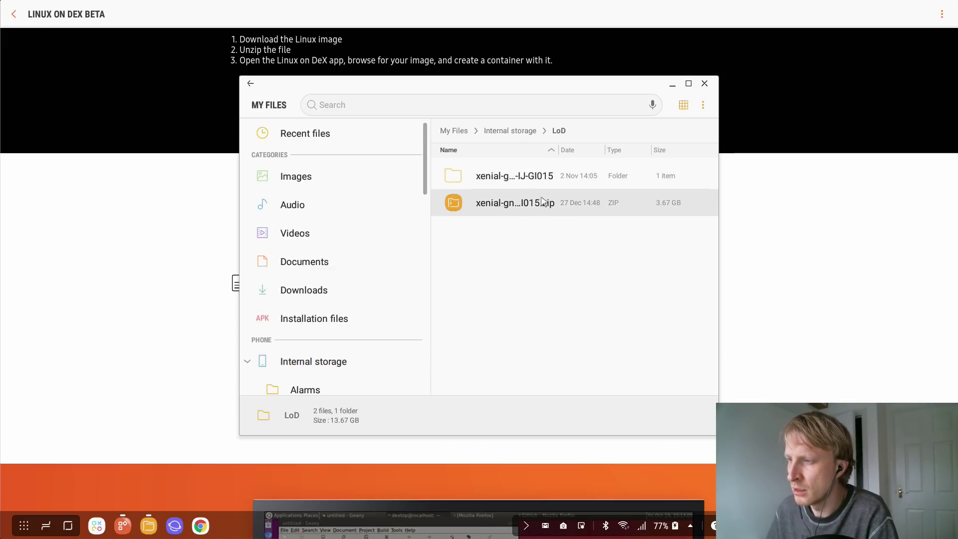
pyautogui.moveTo(516, 86); pyautogui.dragTo(393, 66)
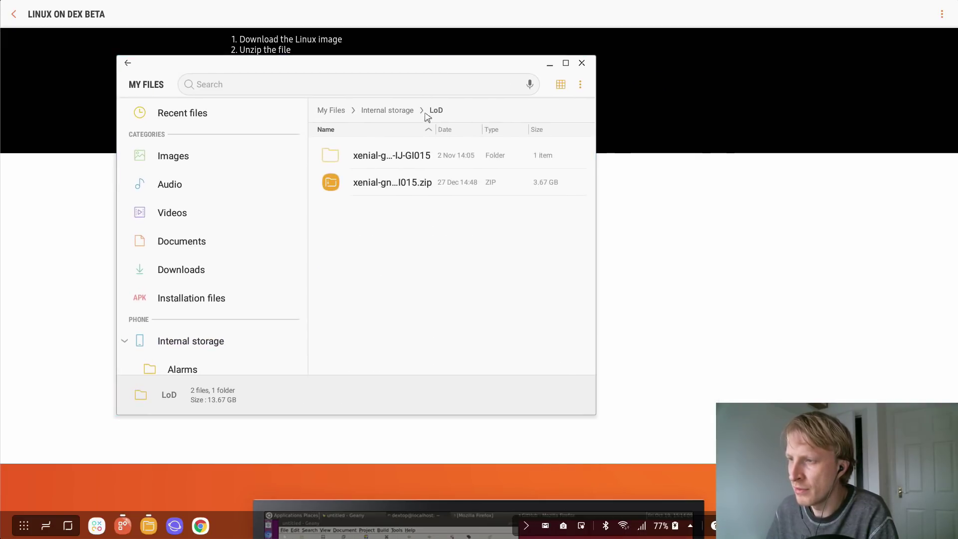
pyautogui.click(566, 63)
pyautogui.click(524, 139)
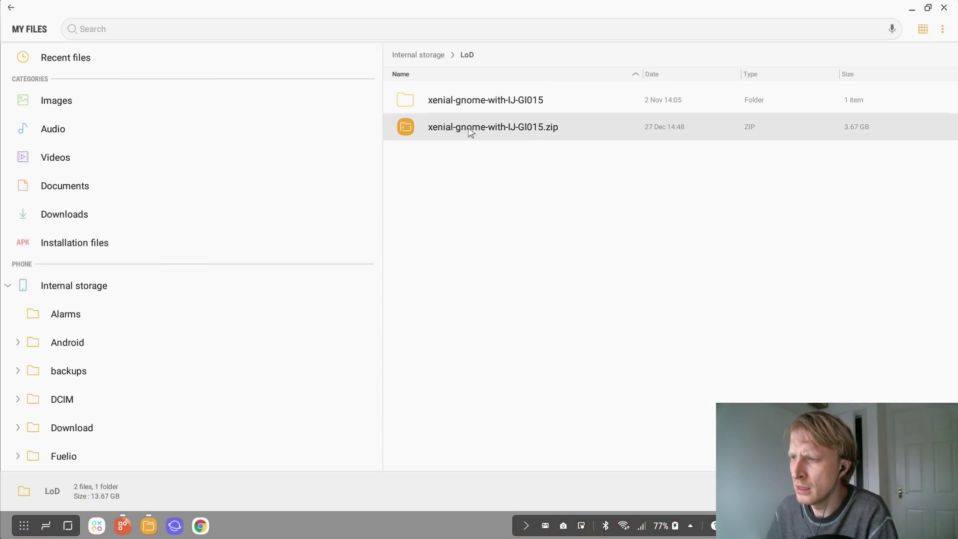
pyautogui.doubleClick(662, 130)
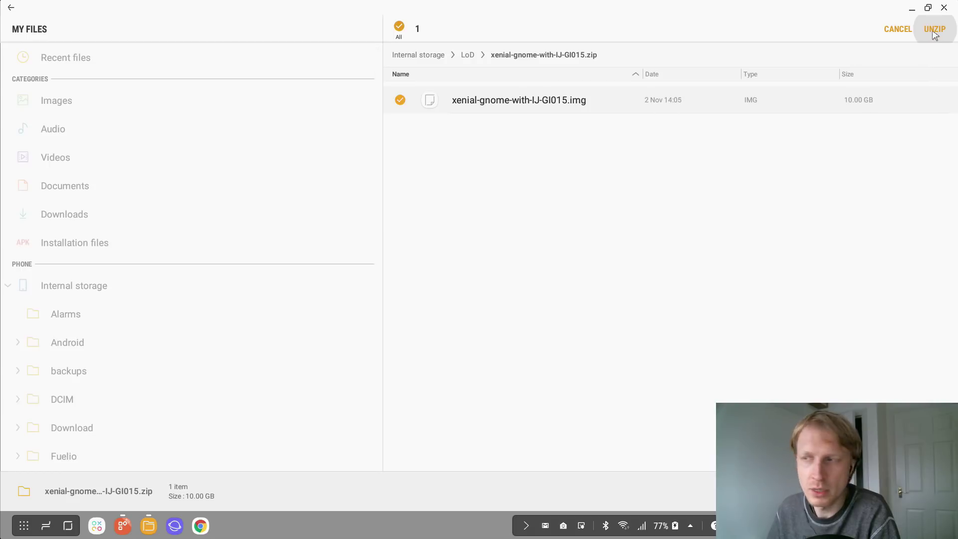
pyautogui.click(477, 58)
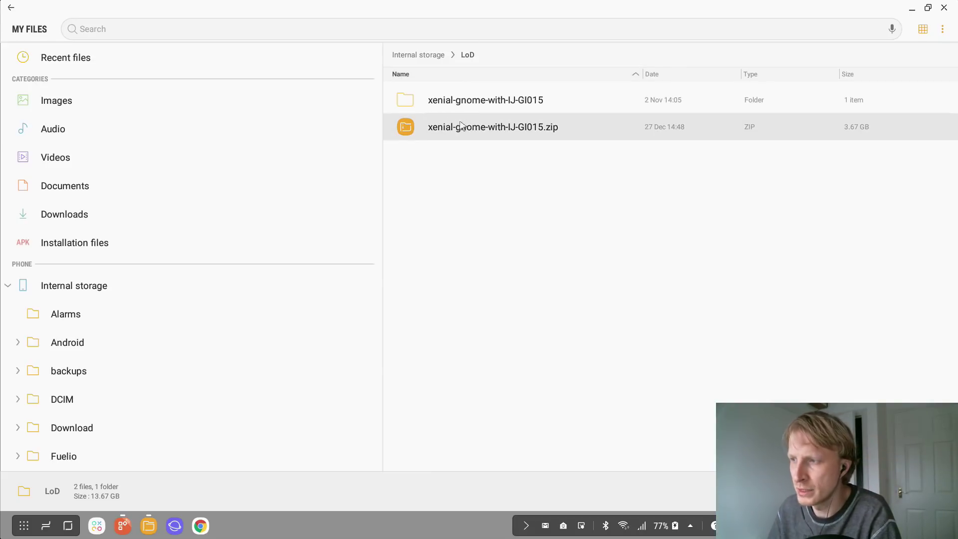
pyautogui.doubleClick(467, 100)
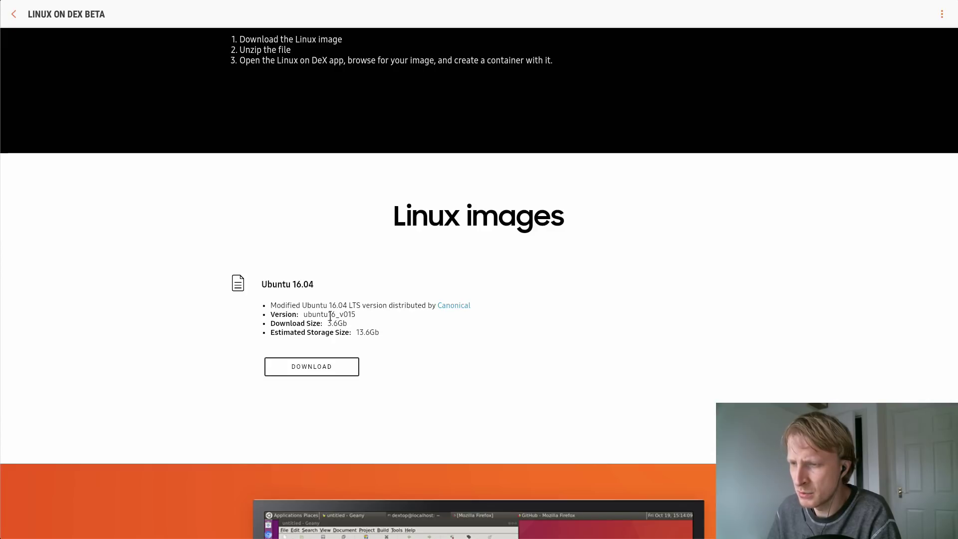
# Step: Cancel the xenial-gnome-with-IJ-GI015.zip download and bring up the DeX apps screen
pyautogui.scroll(-5, 297, 318)
pyautogui.scroll(-2, 299, 310)
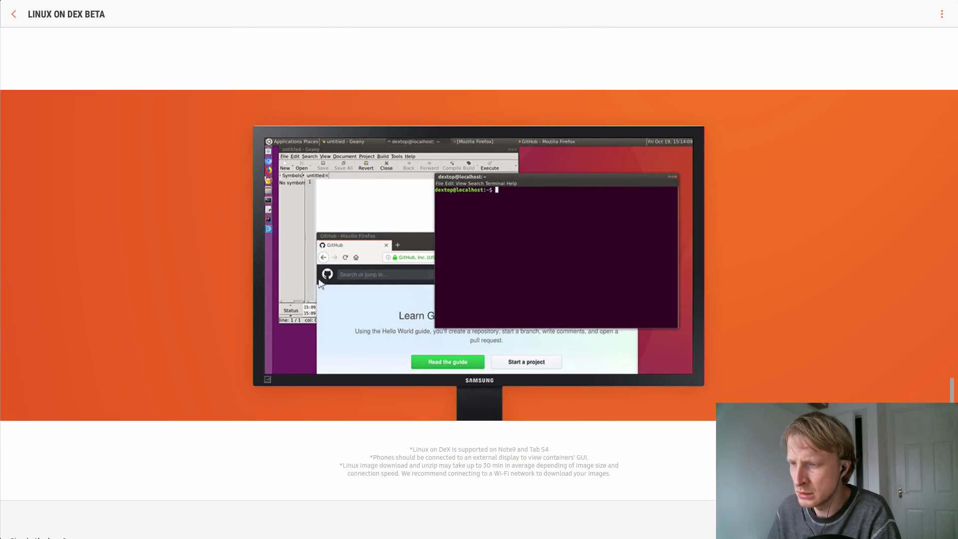
pyautogui.scroll(10, 318, 277)
pyautogui.scroll(-5, 319, 274)
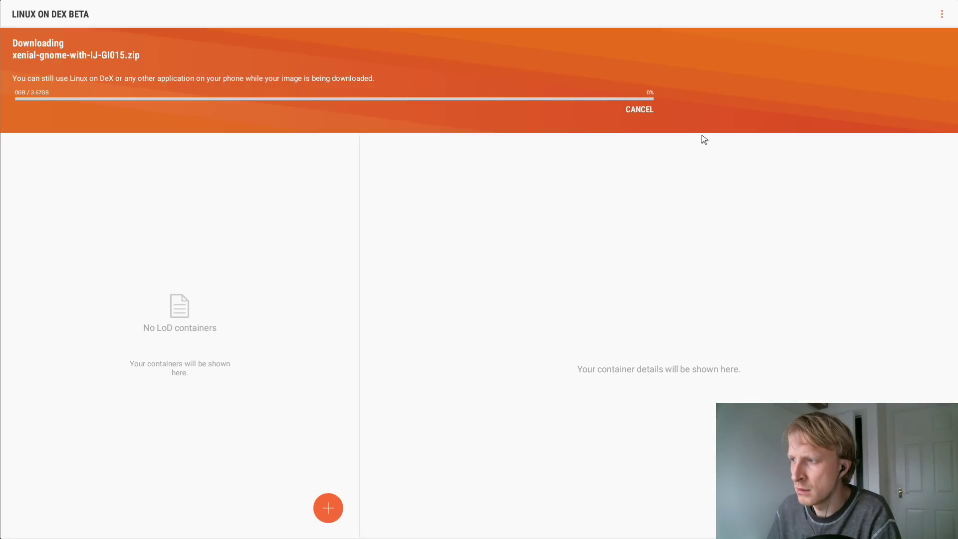
pyautogui.click(642, 109)
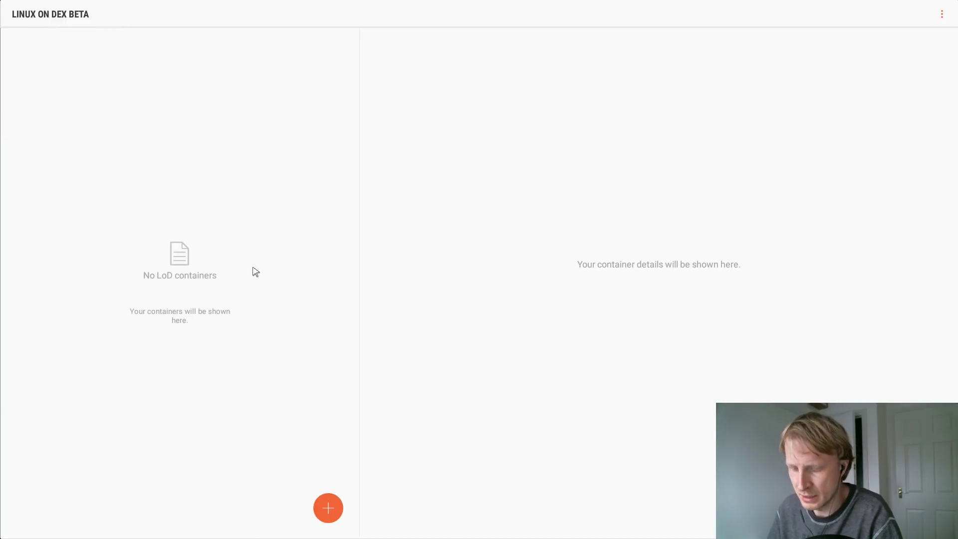
pyautogui.press('super')
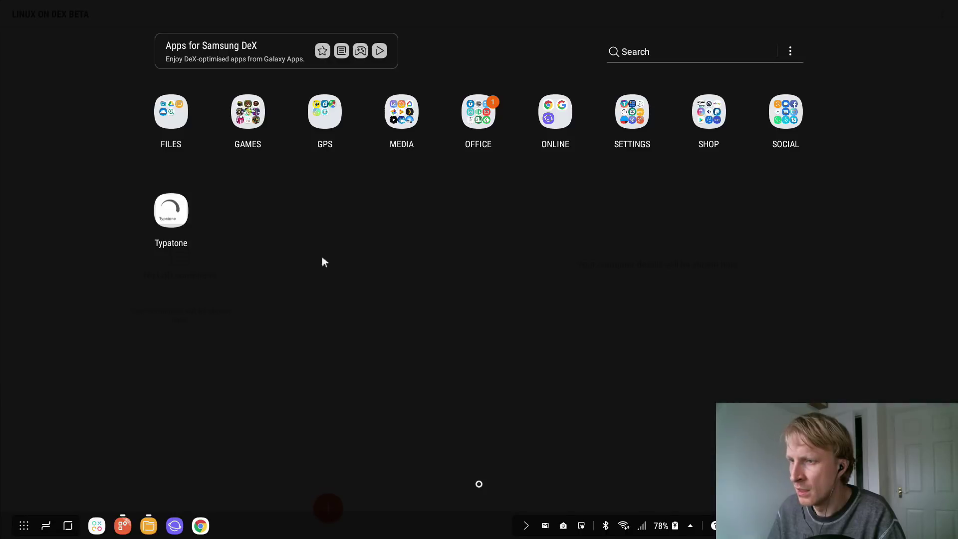
# Step: Check in My Files that LoD holds the extracted xenial-gnome-with-IJ-GI015.img (10.00 GB), then return to Linux on DeX
pyautogui.click(148, 525)
pyautogui.click(468, 55)
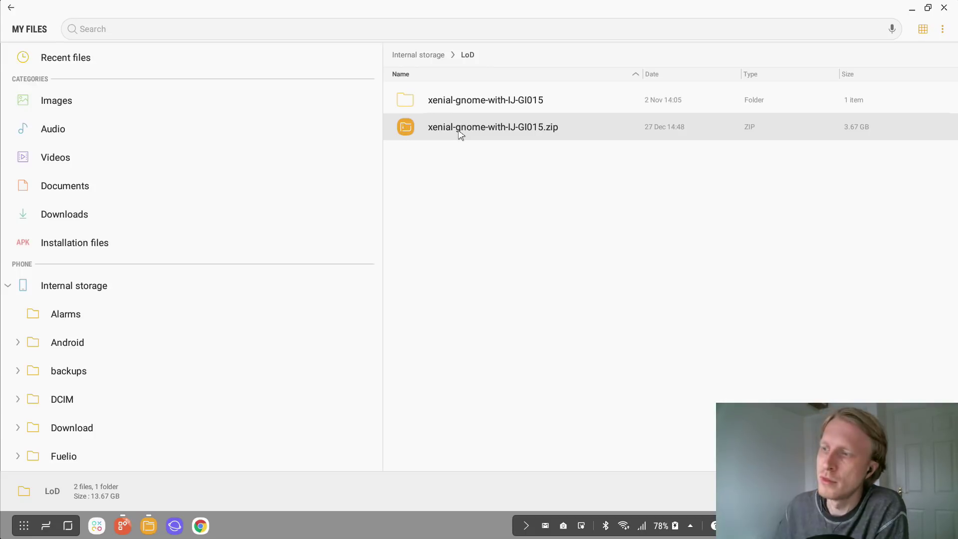
pyautogui.doubleClick(461, 134)
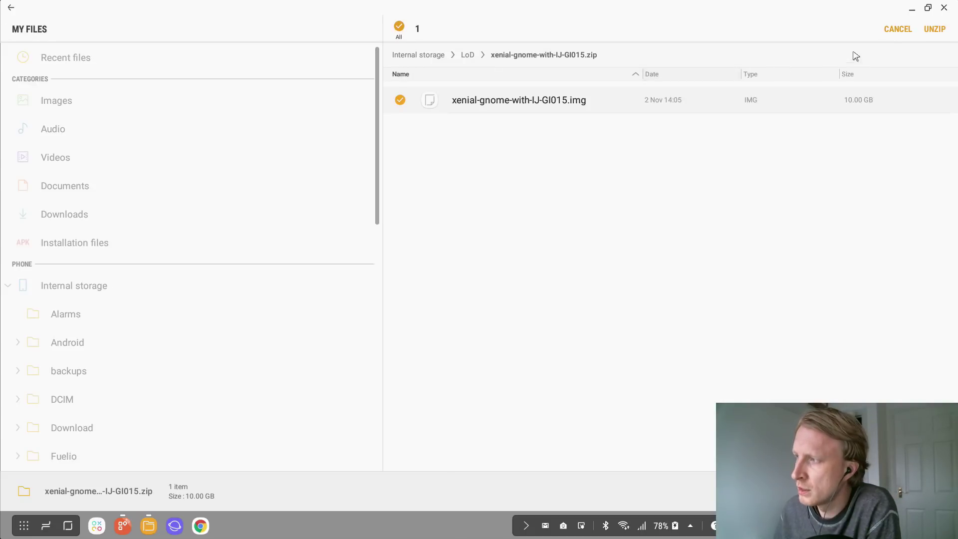
pyautogui.click(467, 54)
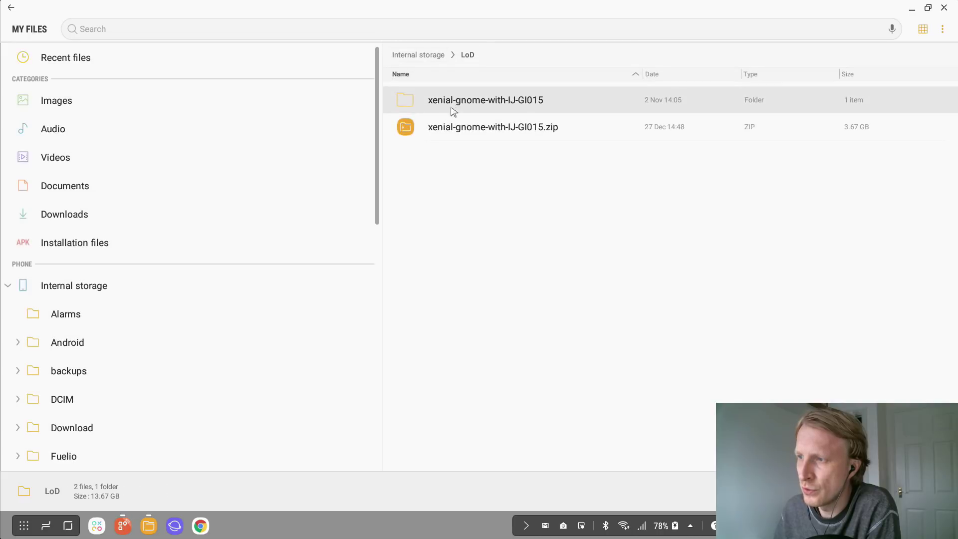
pyautogui.doubleClick(459, 108)
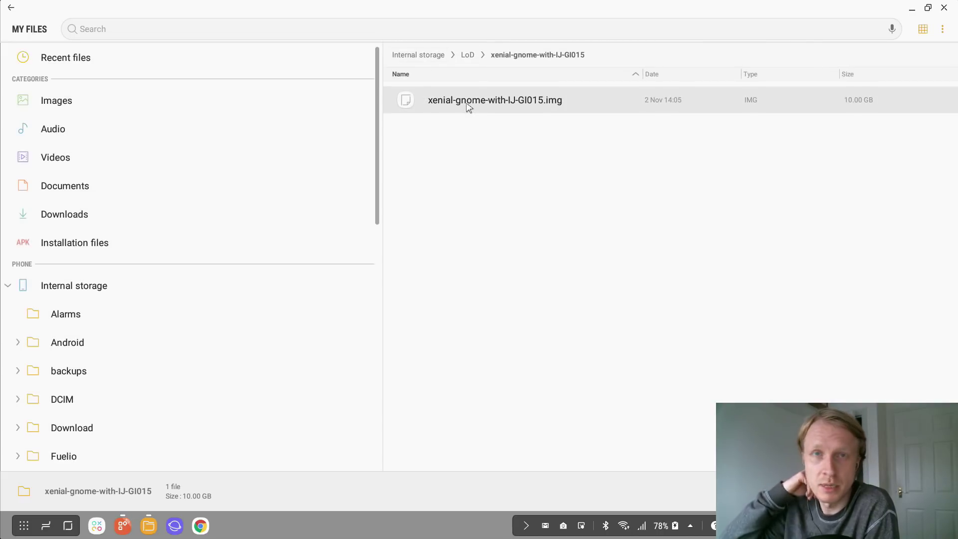
pyautogui.click(11, 8)
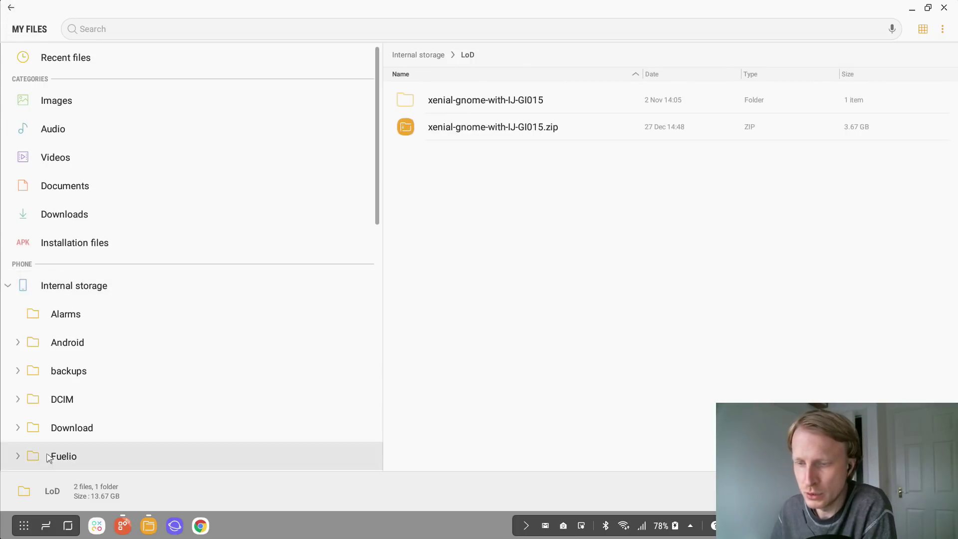
pyautogui.click(123, 529)
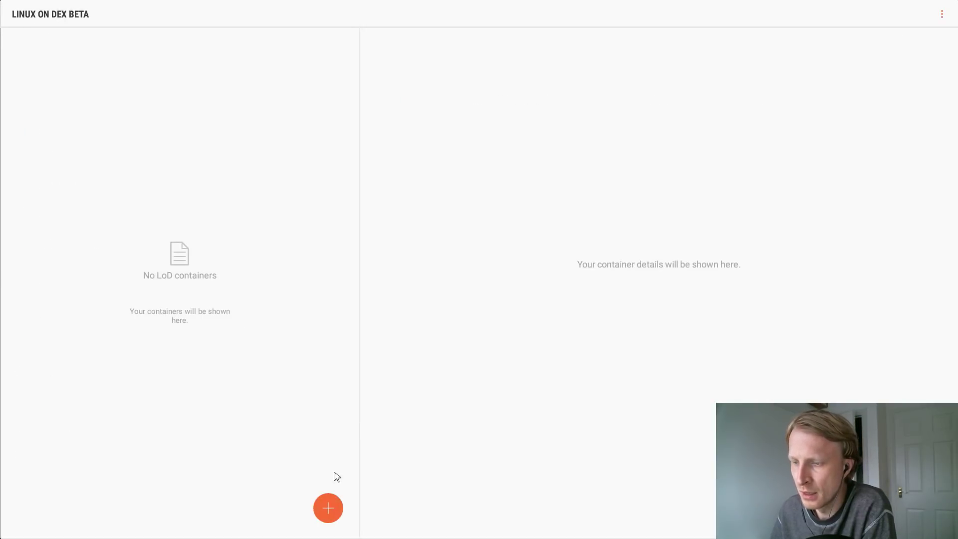
# Step: Start a new container and choose xenial-gnome-with-IJ-GI015.img as its image file
pyautogui.click(328, 508)
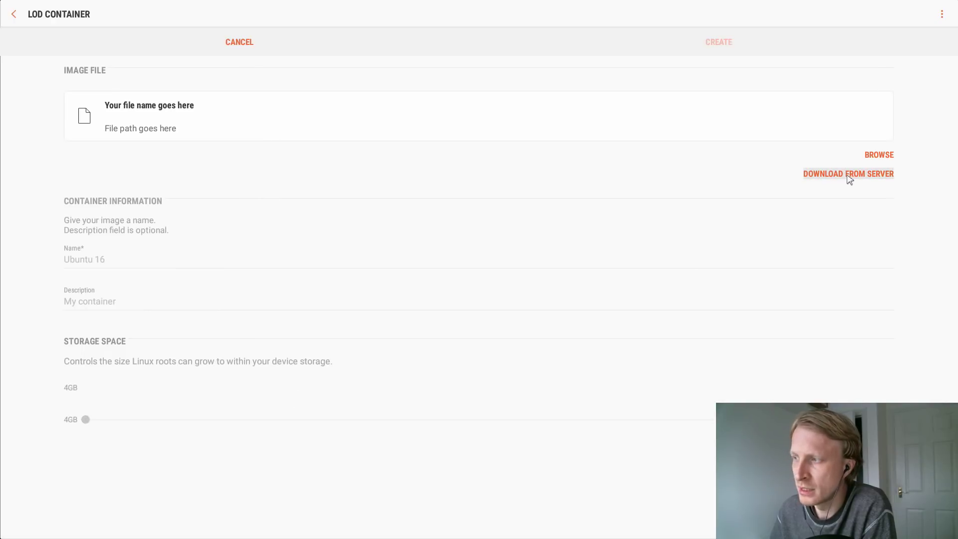
pyautogui.click(889, 160)
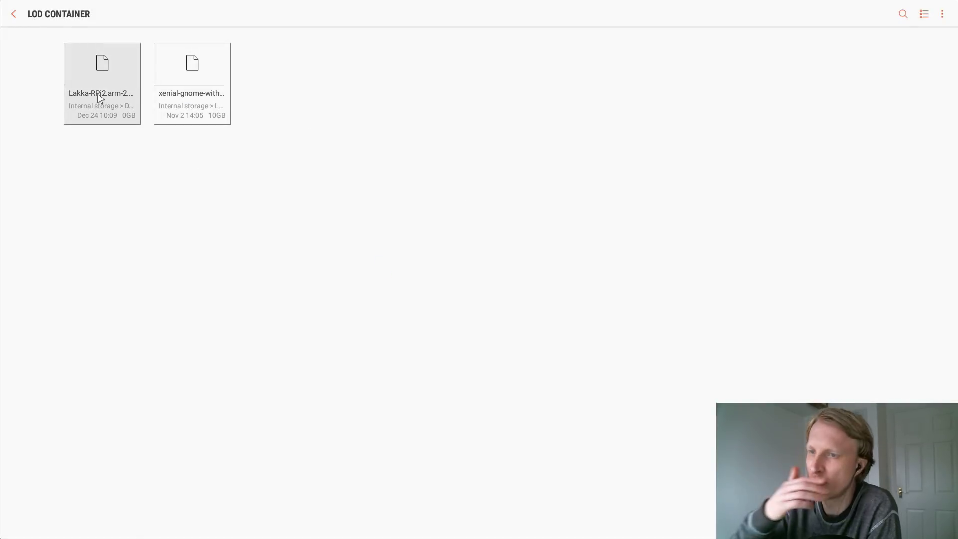
pyautogui.click(191, 80)
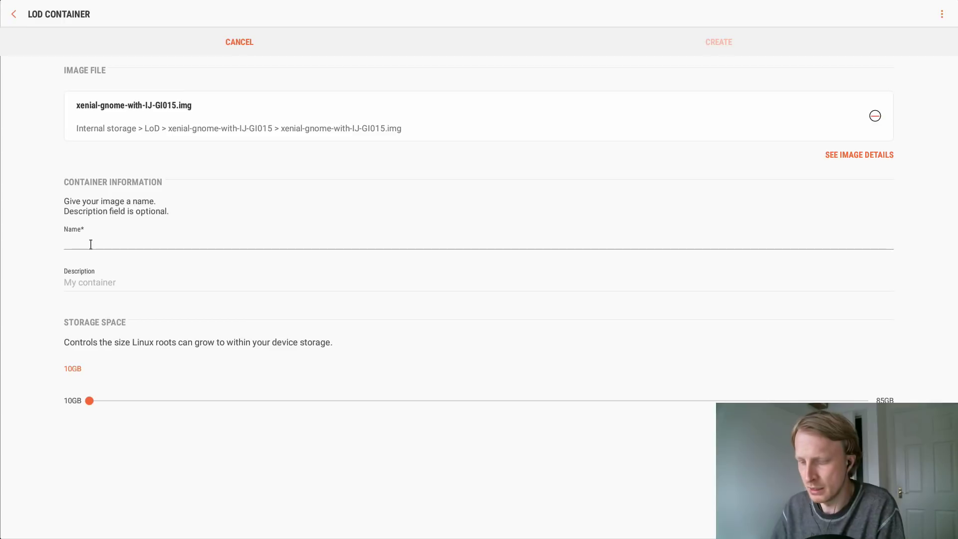
# Step: Name the container 'MRP LoD', set its storage space to 20GB, and create it
pyautogui.write('MRP LoD')
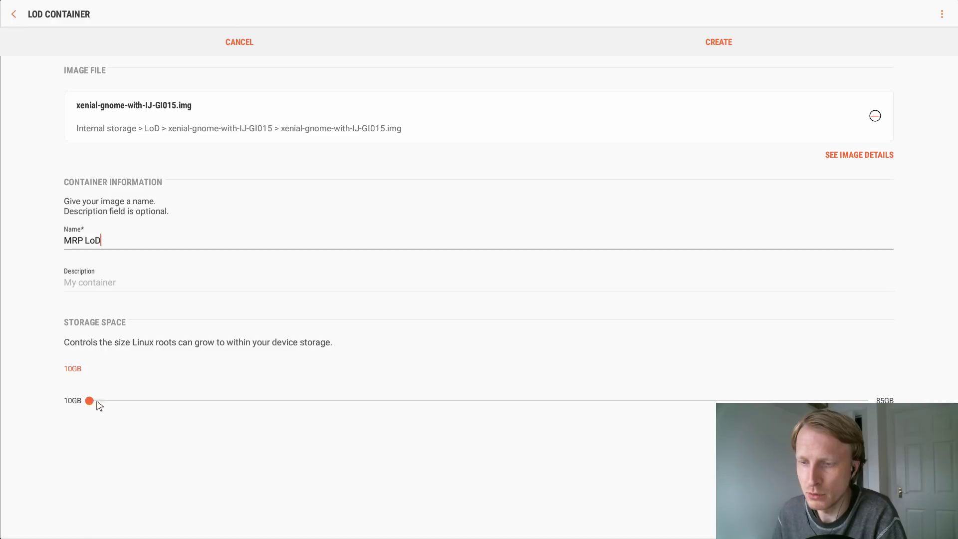
pyautogui.moveTo(98, 406); pyautogui.dragTo(56, 416)
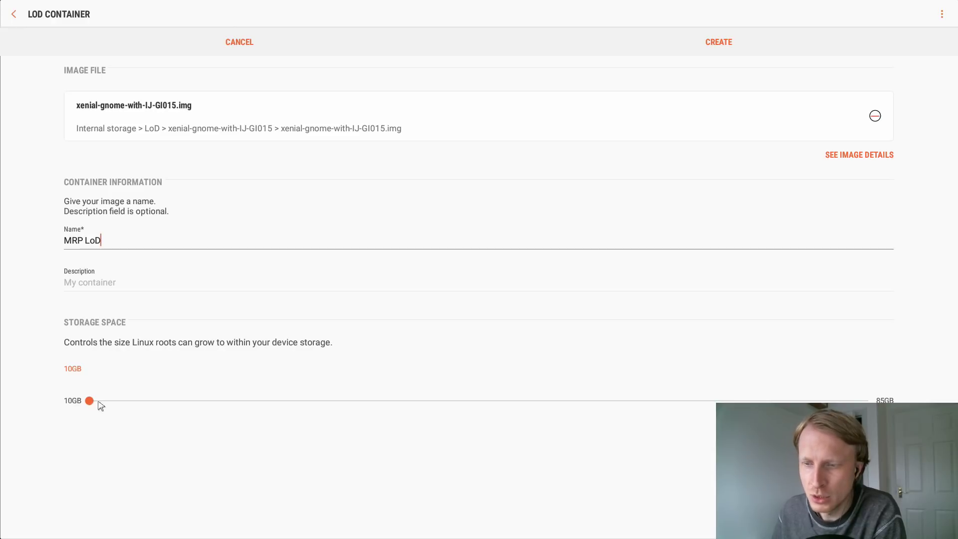
pyautogui.moveTo(99, 403); pyautogui.dragTo(193, 403)
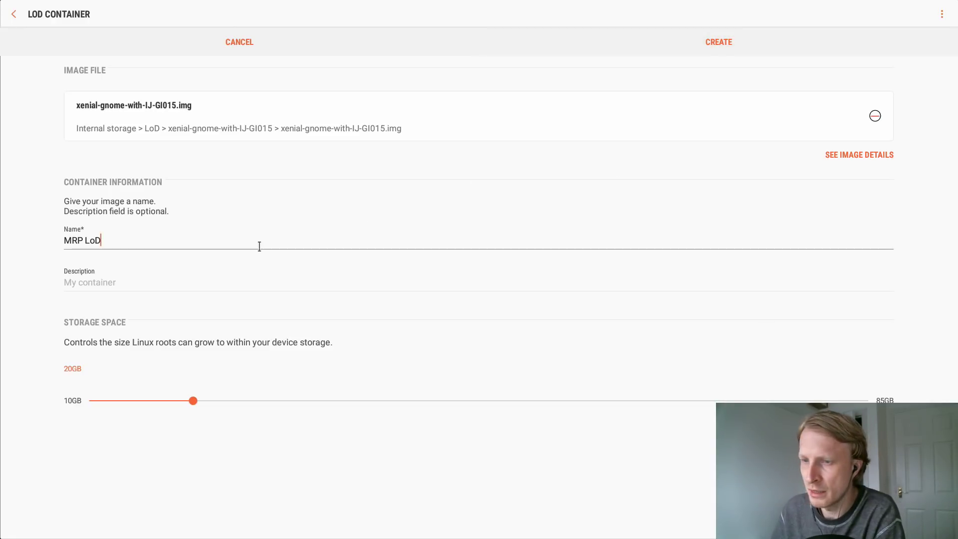
pyautogui.click(729, 41)
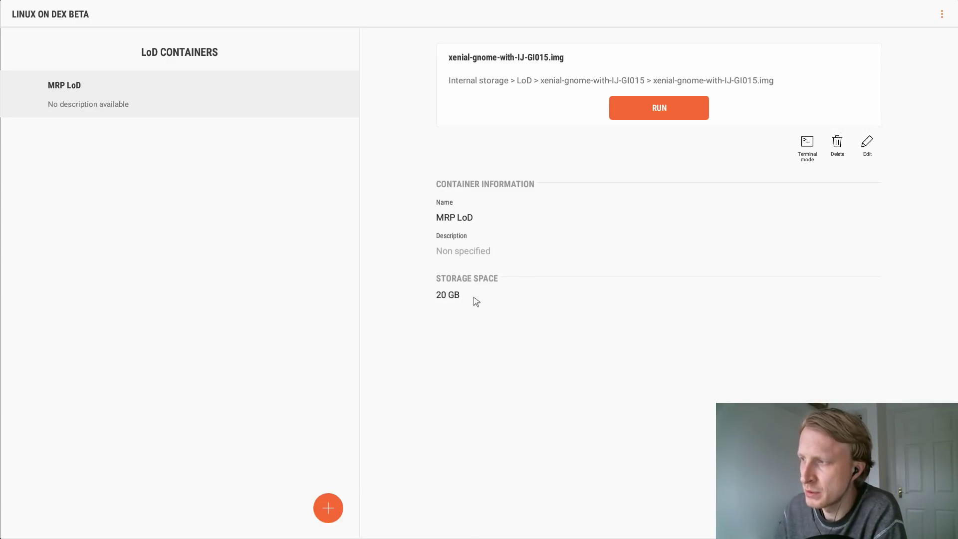
# Step: Open MRP LoD in terminal mode and list the home directory with ls
pyautogui.click(811, 147)
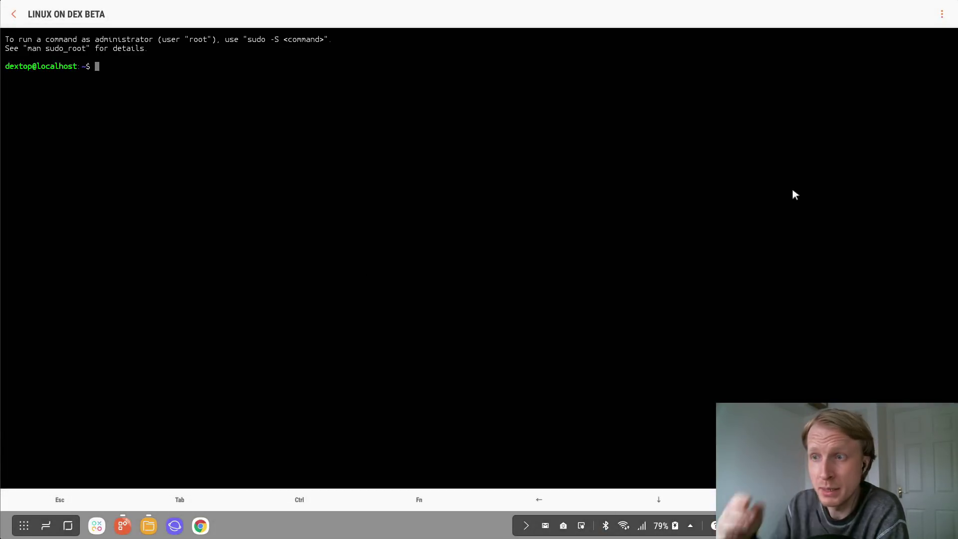
pyautogui.write('ls')
pyautogui.press('Return')
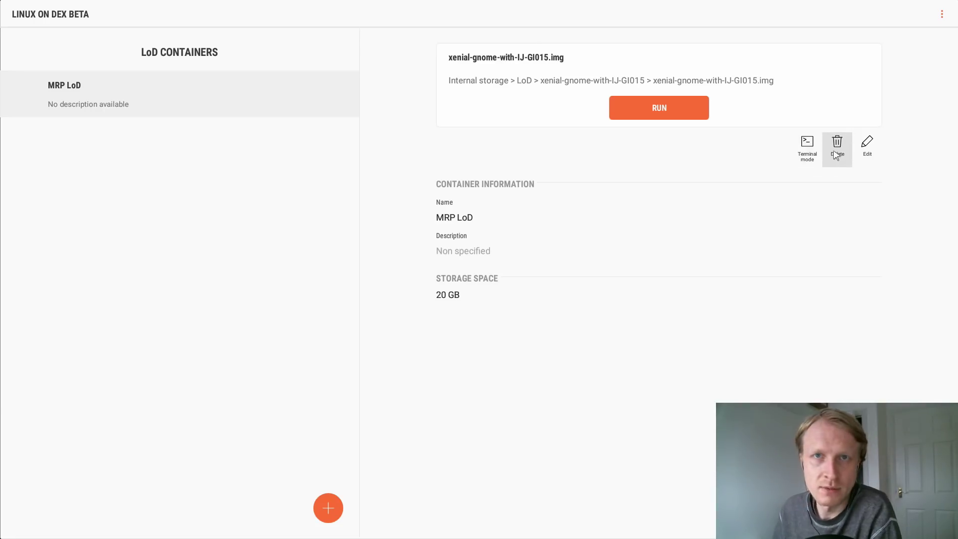
# Step: Edit the container's storage slider, keeping 20 GB, and save the settings
pyautogui.click(868, 149)
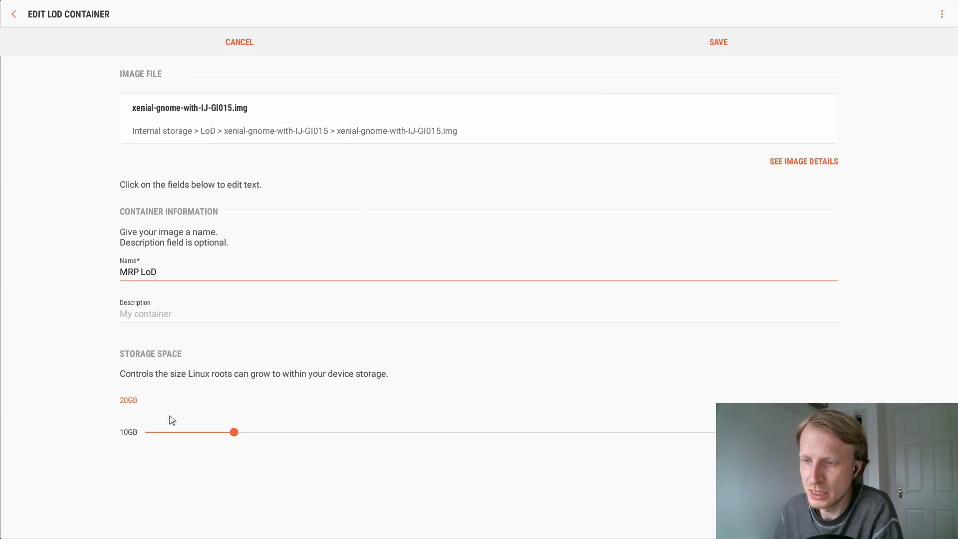
pyautogui.moveTo(234, 432)
pyautogui.mouseDown()
pyautogui.moveTo(391, 439)
pyautogui.moveTo(381, 428)
pyautogui.moveTo(239, 429)
pyautogui.mouseUp()
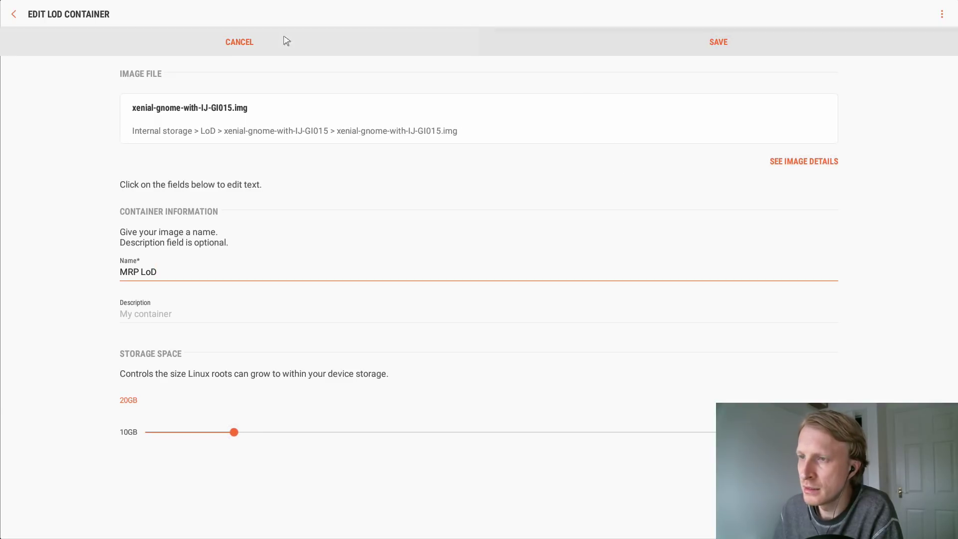
pyautogui.click(706, 49)
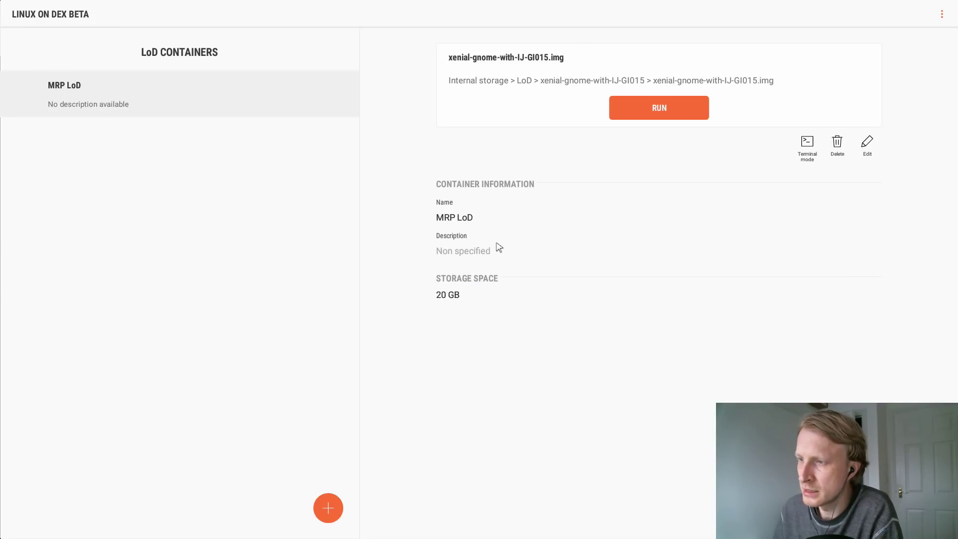
# Step: Run the MRP LoD container and execute sudo apt-get update with the administrator password
pyautogui.click(658, 109)
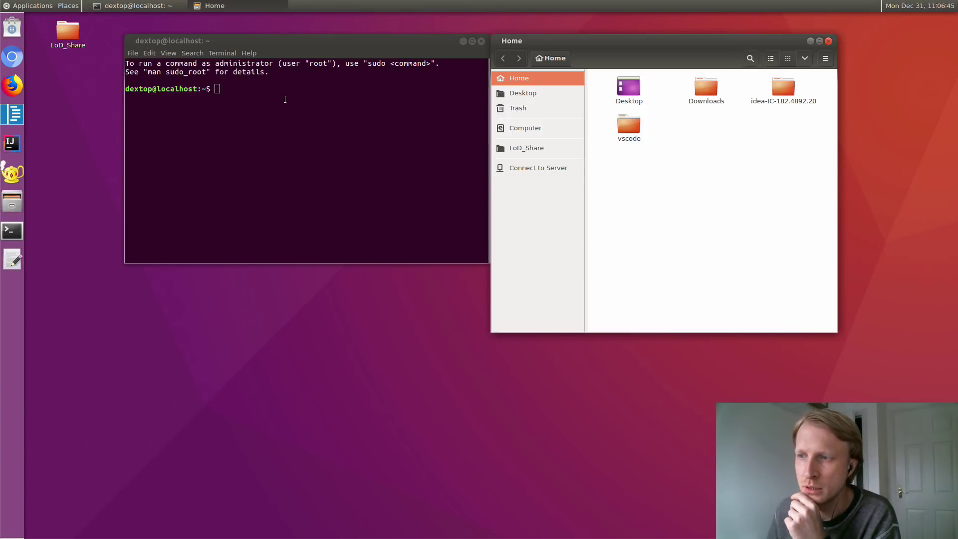
pyautogui.click(285, 99)
pyautogui.write('sudo a')
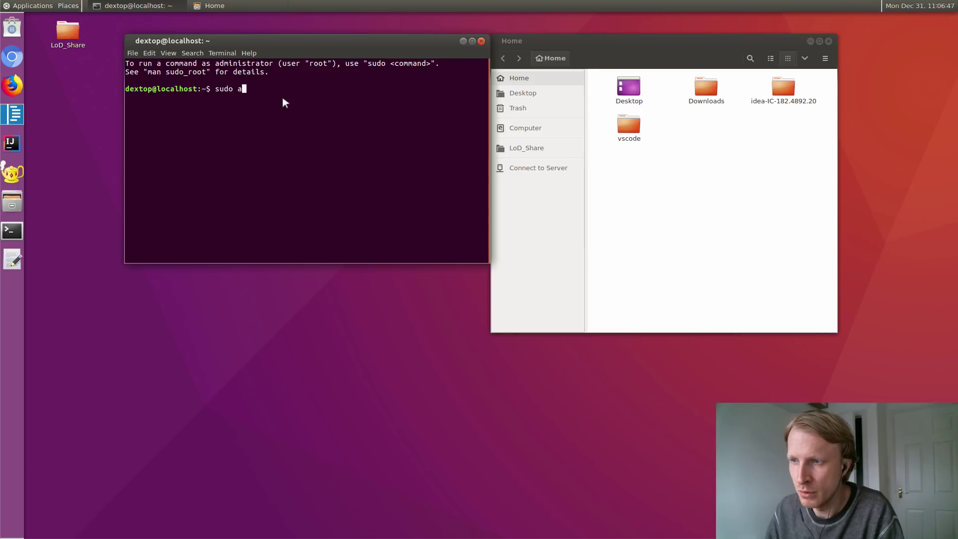
pyautogui.write('pt-get update')
pyautogui.press('Return')
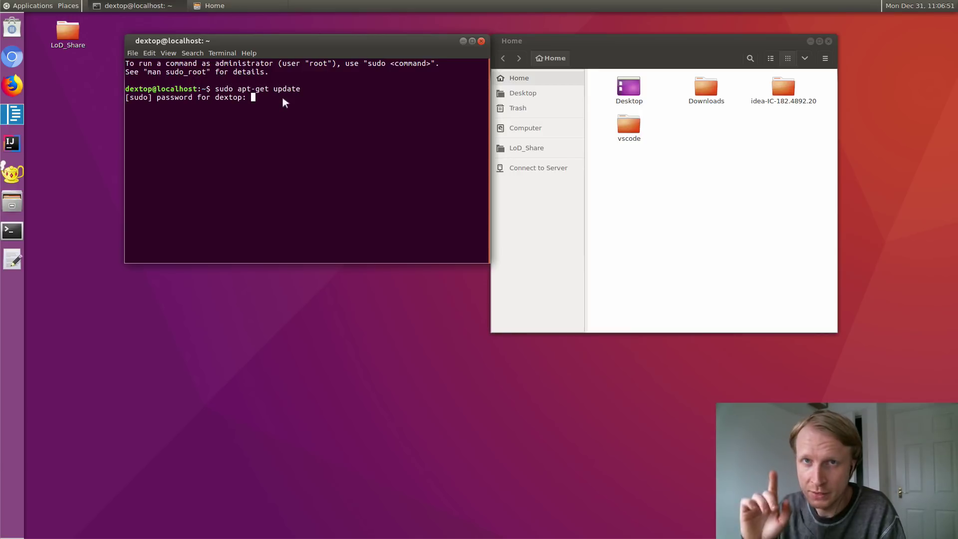
pyautogui.press('Return')
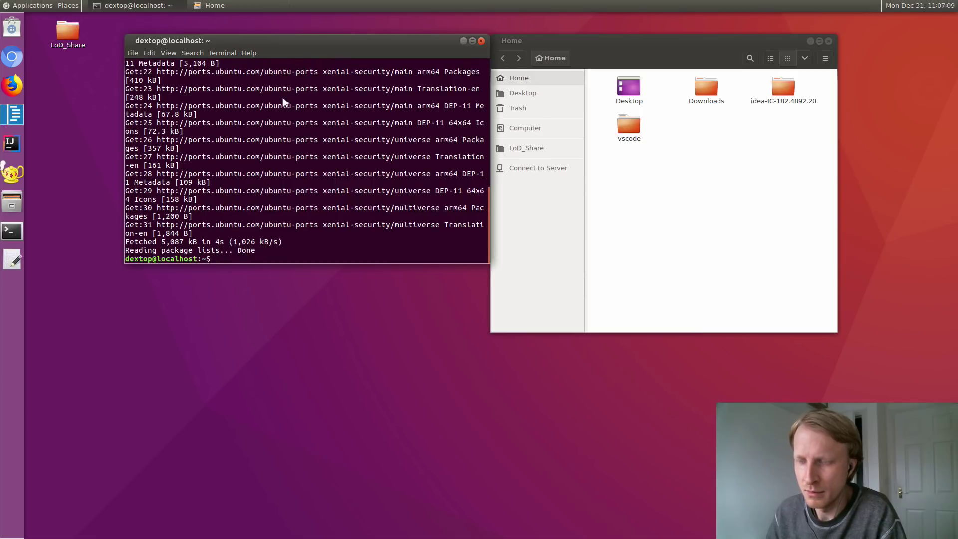
# Step: Turn the recalled command into sudo apt-get upgrade and run it
pyautogui.press('Up')
pyautogui.press('Down')
pyautogui.press('Up')
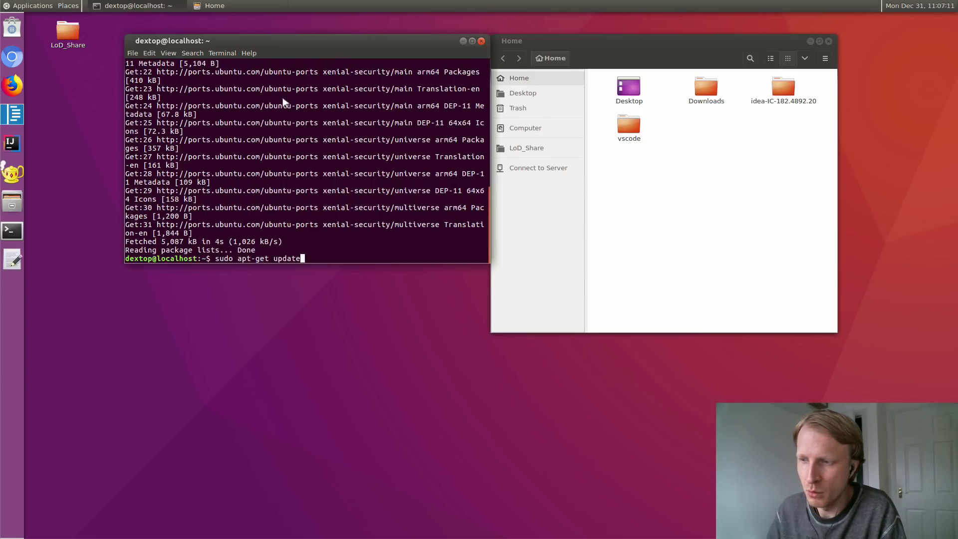
pyautogui.press('BackSpace')
pyautogui.press('BackSpace')
pyautogui.press('BackSpace')
pyautogui.press('BackSpace')
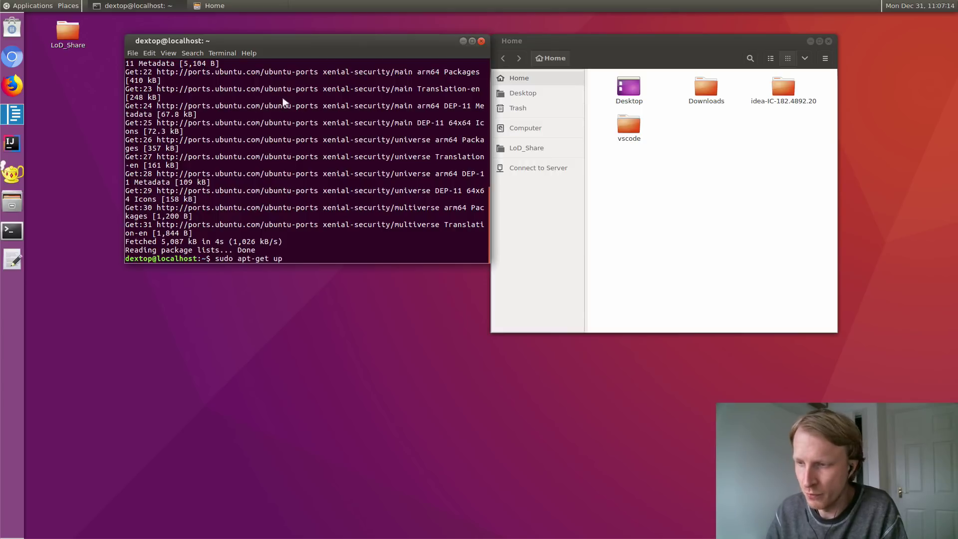
pyautogui.write('grade')
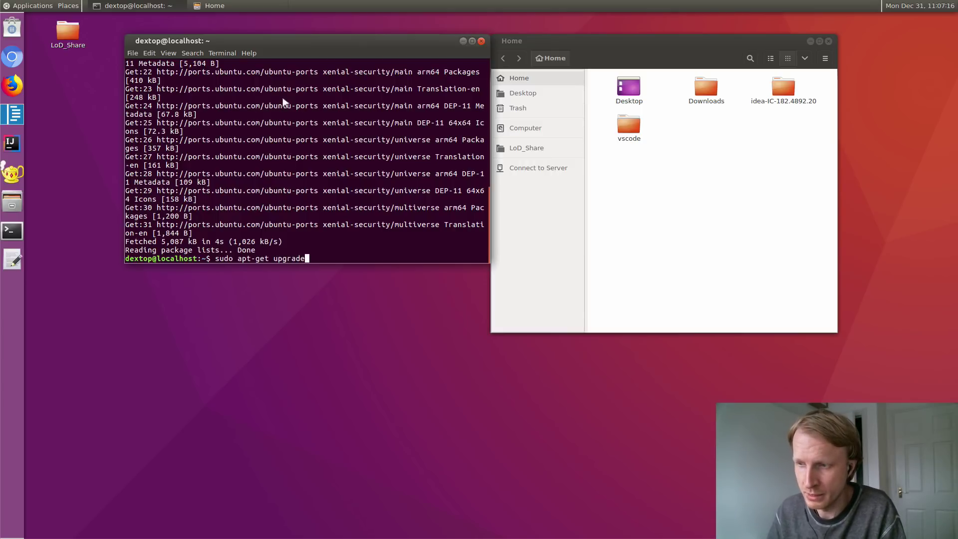
pyautogui.press('Return')
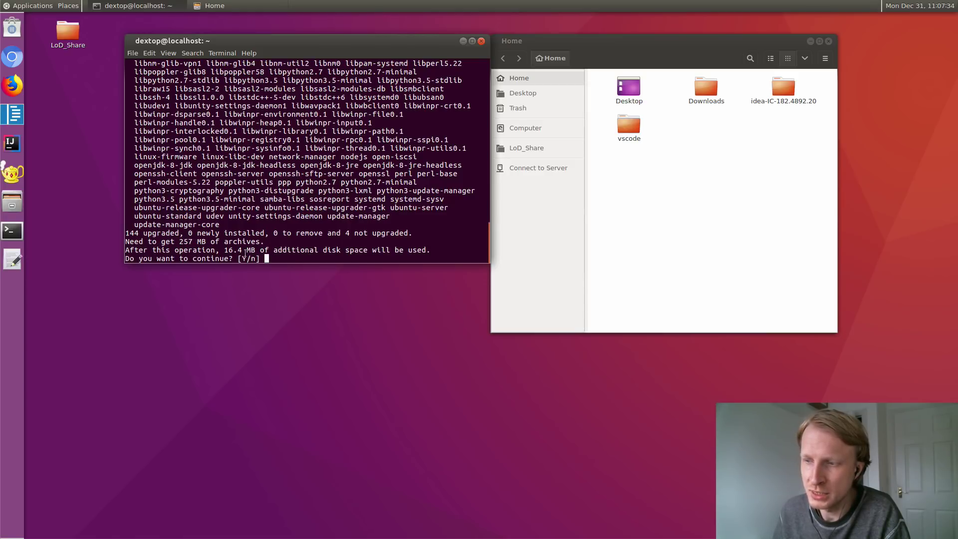
# Step: Confirm the upgrade with y and move the terminal window to the lower right
pyautogui.write('y')
pyautogui.press('Return')
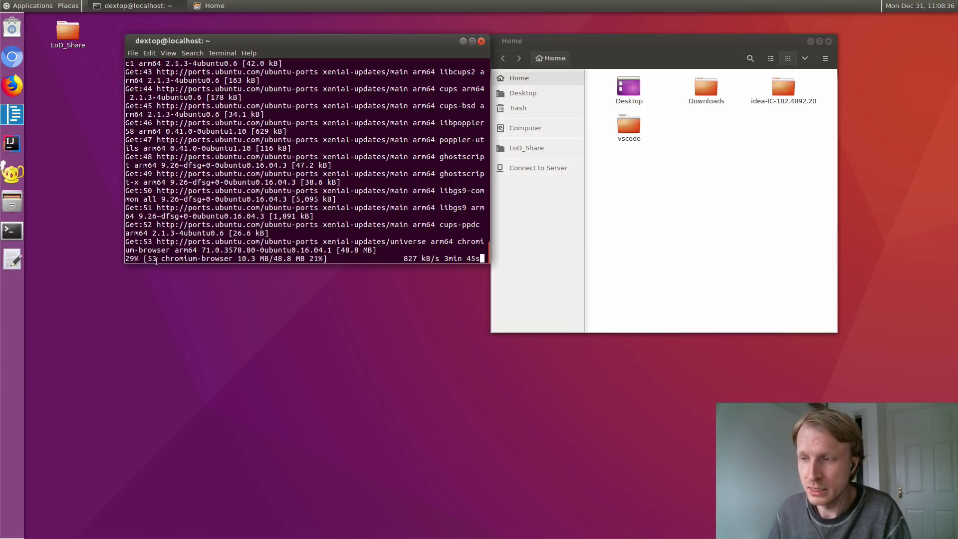
pyautogui.hotkey('alt', 'Tab')
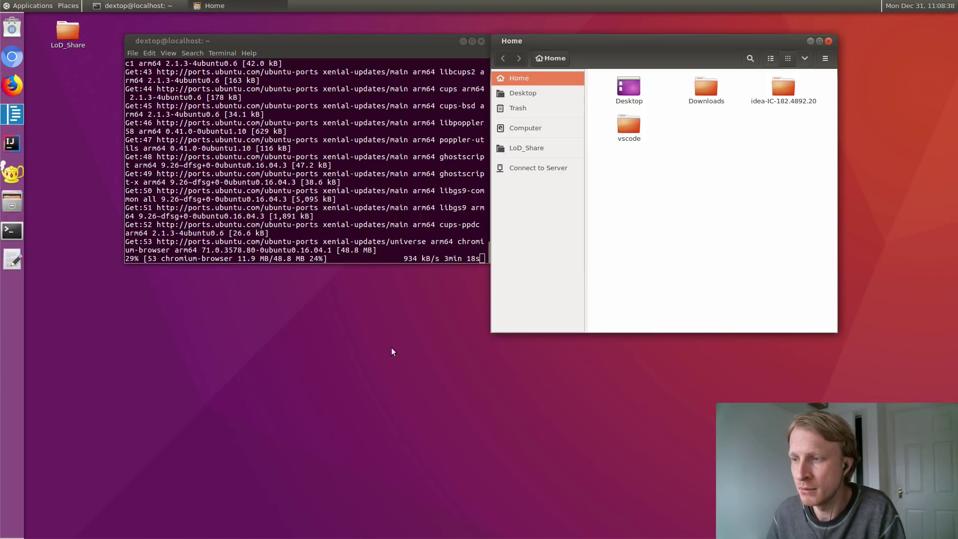
pyautogui.hotkey('alt', 'Tab')
pyautogui.moveTo(280, 46); pyautogui.dragTo(660, 188)
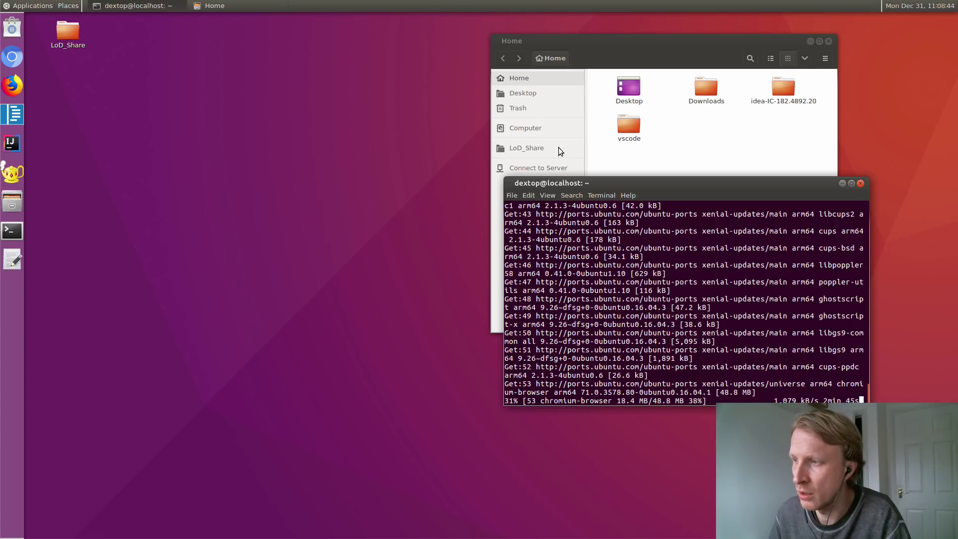
# Step: Minimize the Home file manager and browse the Applications menu to the Utilities submenu
pyautogui.click(811, 41)
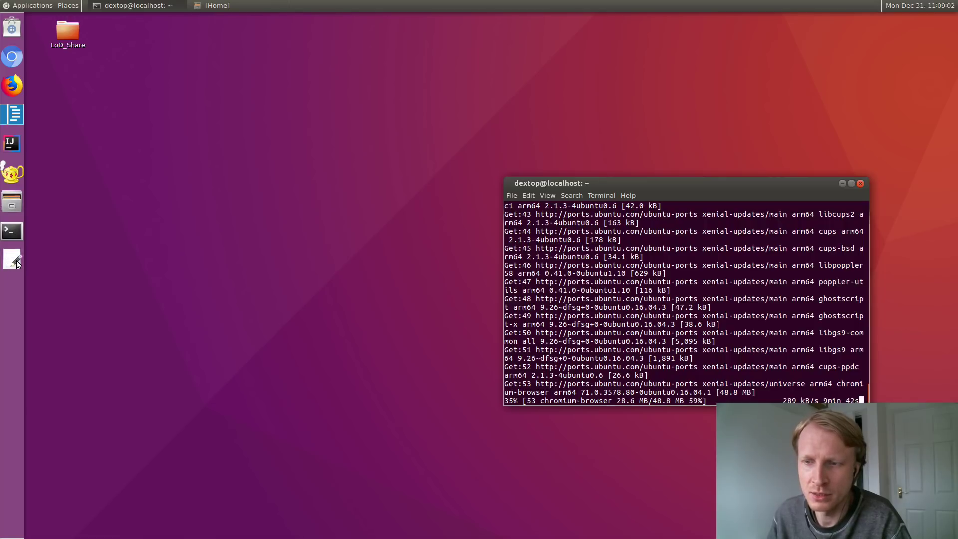
pyautogui.click(37, 8)
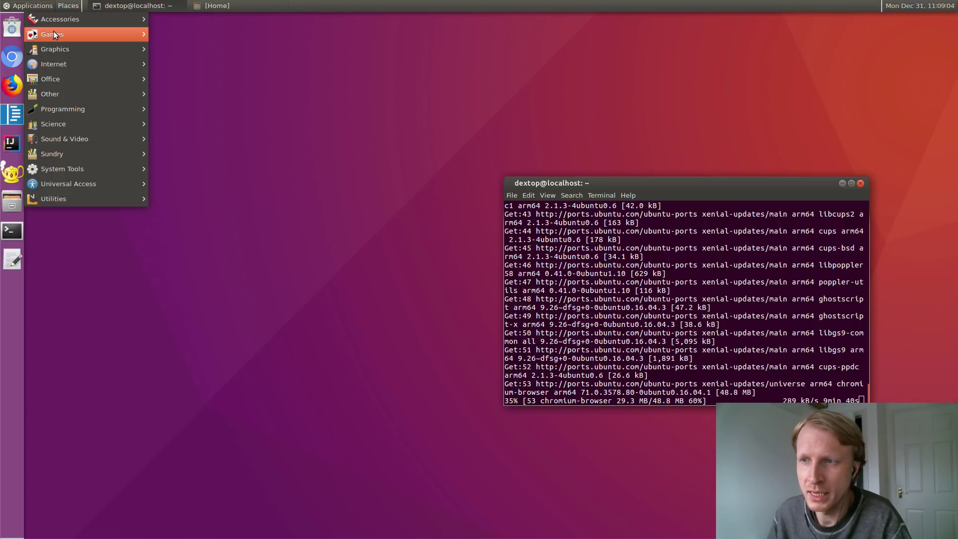
pyautogui.moveTo(58, 65)
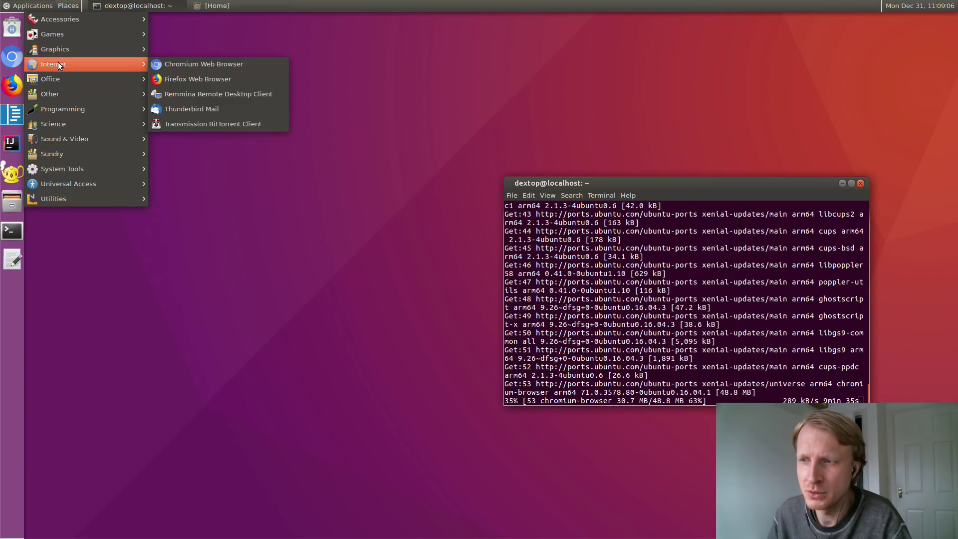
pyautogui.moveTo(61, 99)
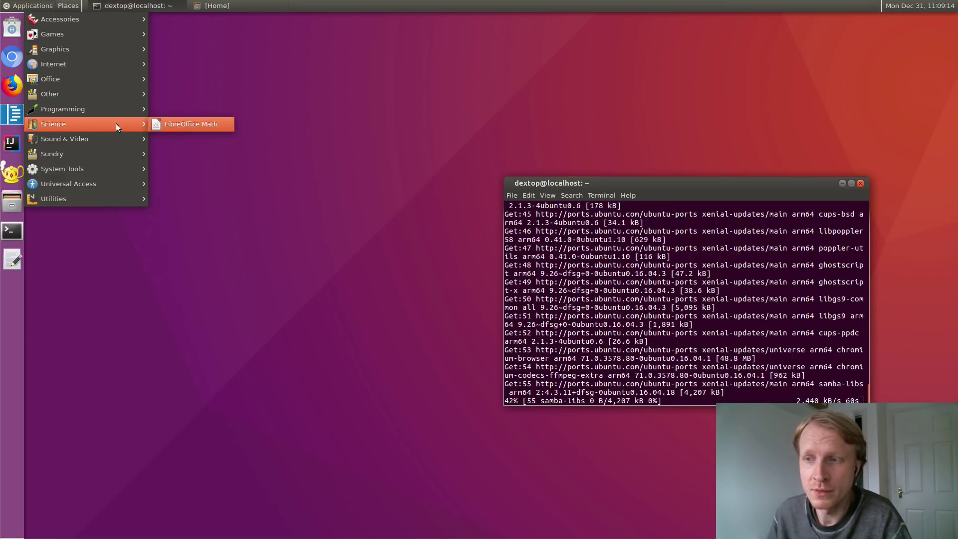
pyautogui.moveTo(85, 140)
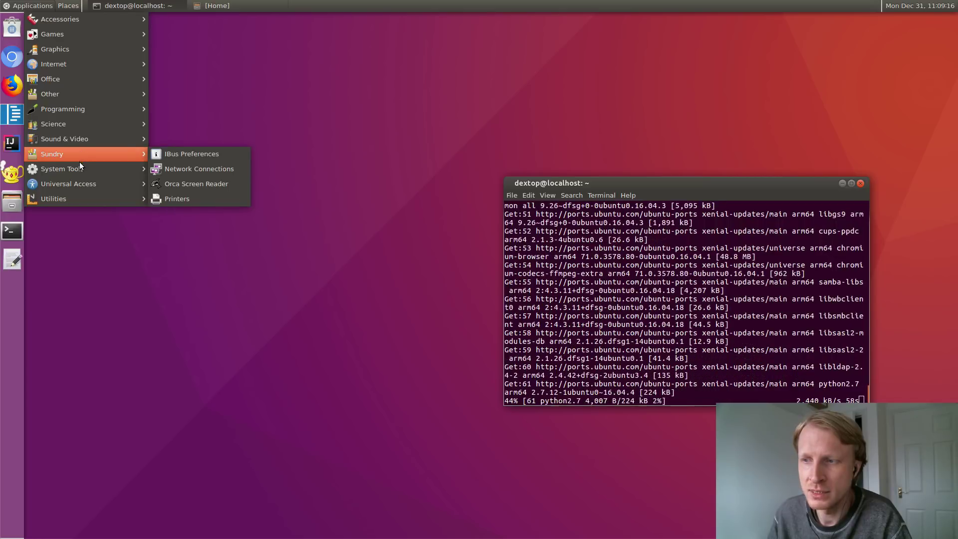
pyautogui.moveTo(79, 170)
pyautogui.moveTo(181, 172)
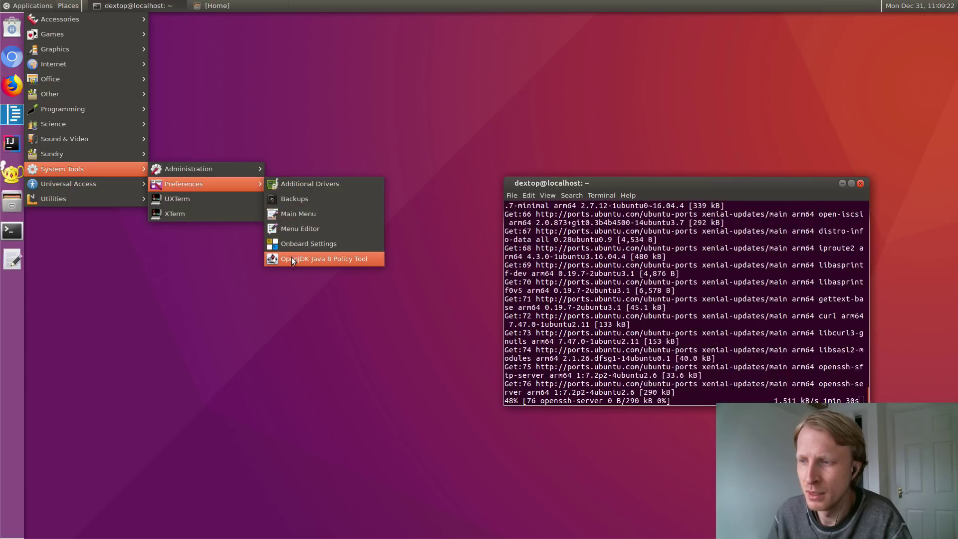
pyautogui.moveTo(57, 185)
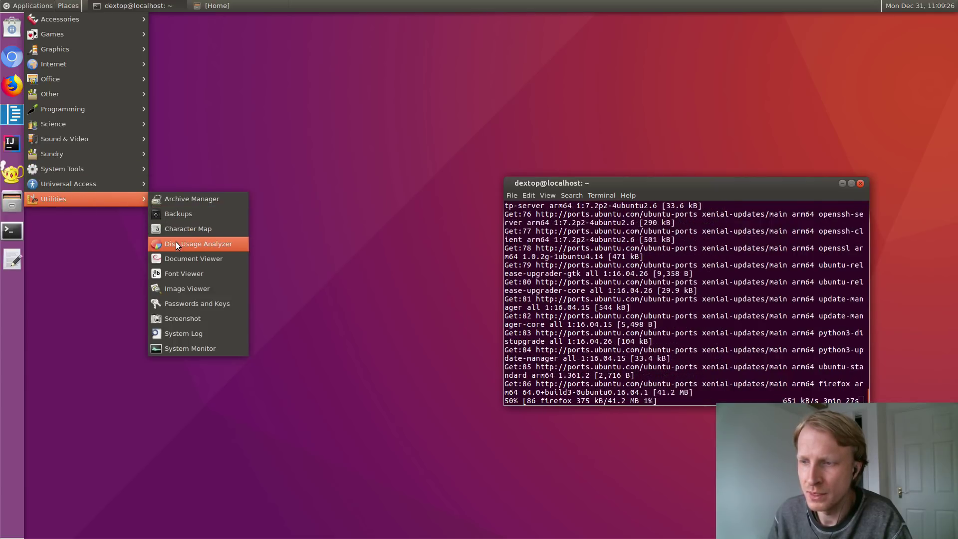
# Step: Launch Disk Usage Analyzer to show Computer at 9.2 GB used of 20.8 GB
pyautogui.click(192, 244)
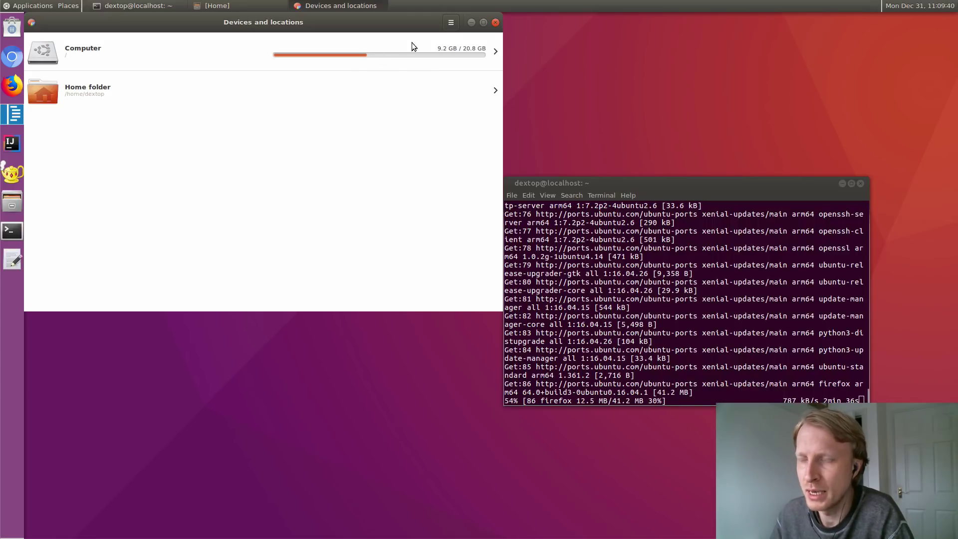
# Step: Close Disk Usage Analyzer and move the Ubuntu Terminal to the screen centre
pyautogui.click(496, 23)
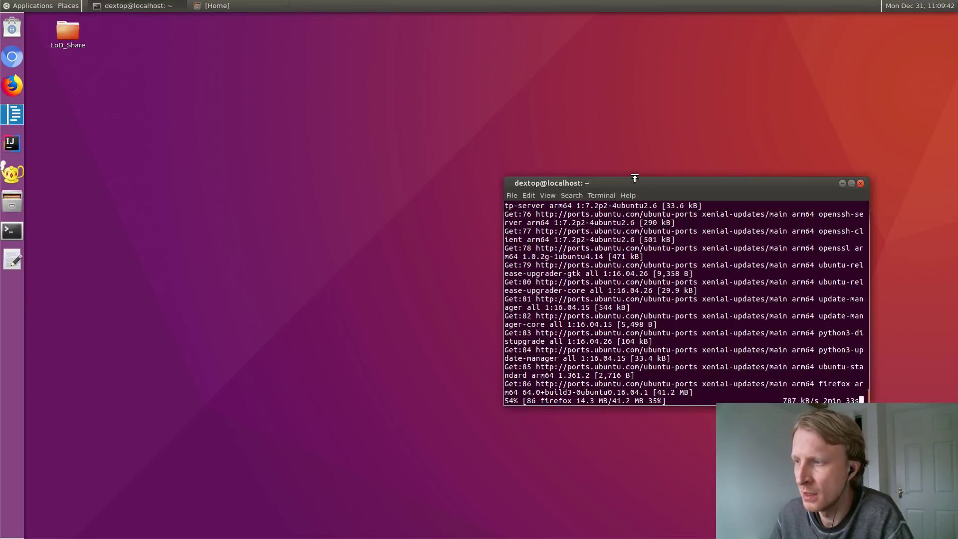
pyautogui.moveTo(635, 178); pyautogui.dragTo(373, 71)
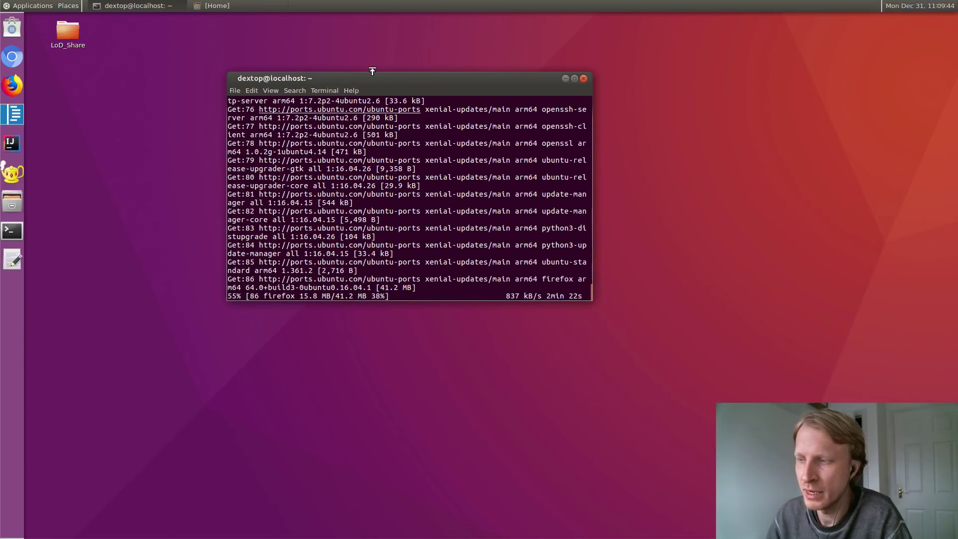